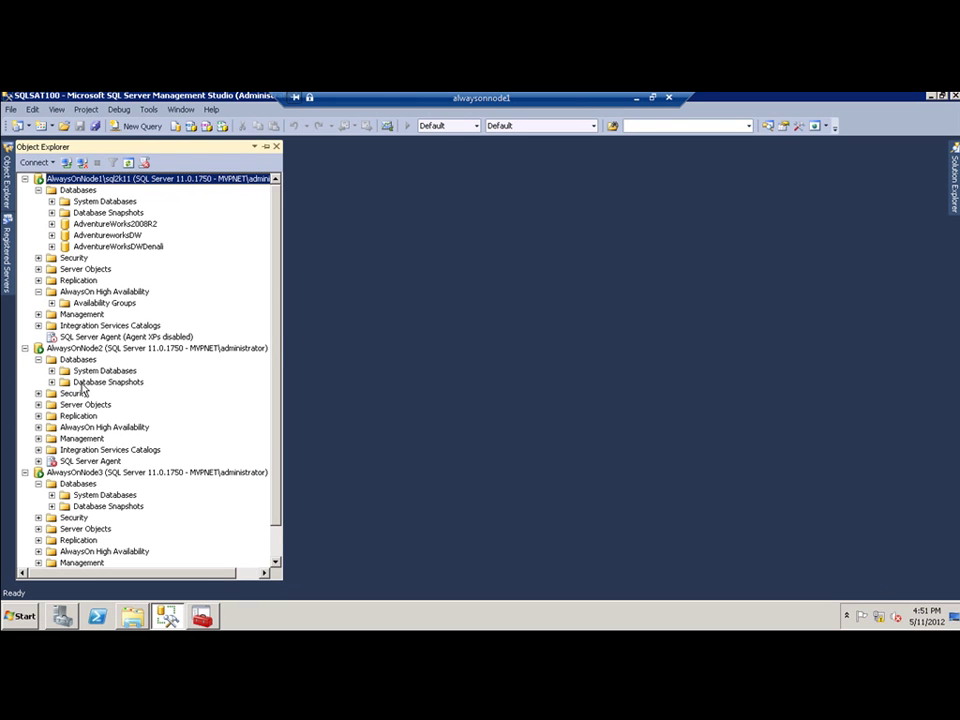
- Switch to Server Manager and review the nodes of the AlwaysOnCL2 failover cluster
click(86, 191)
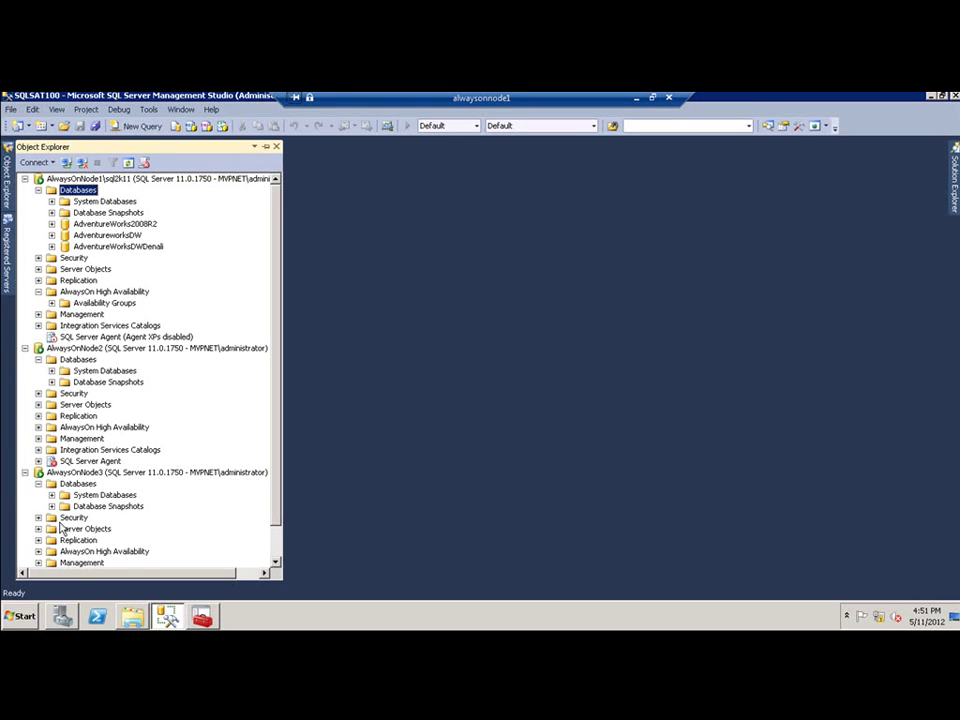
click(62, 617)
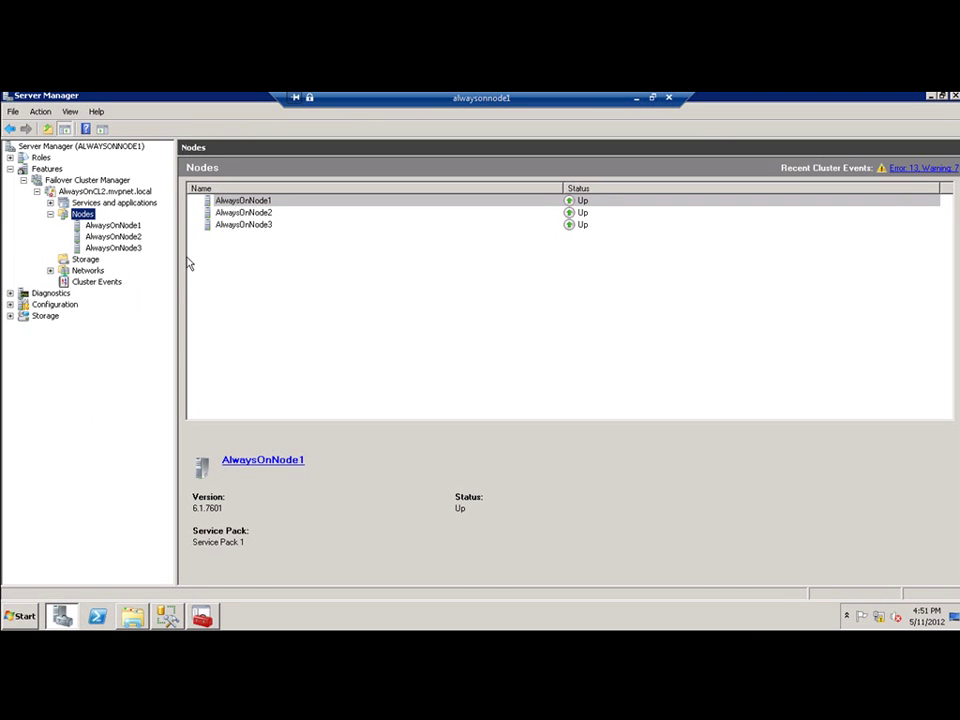
- Check the AlwaysOn High Availability settings of the SQL Server (SQL2K11) service in Sql Server Configuration Manager, leaving them unmodified
click(202, 616)
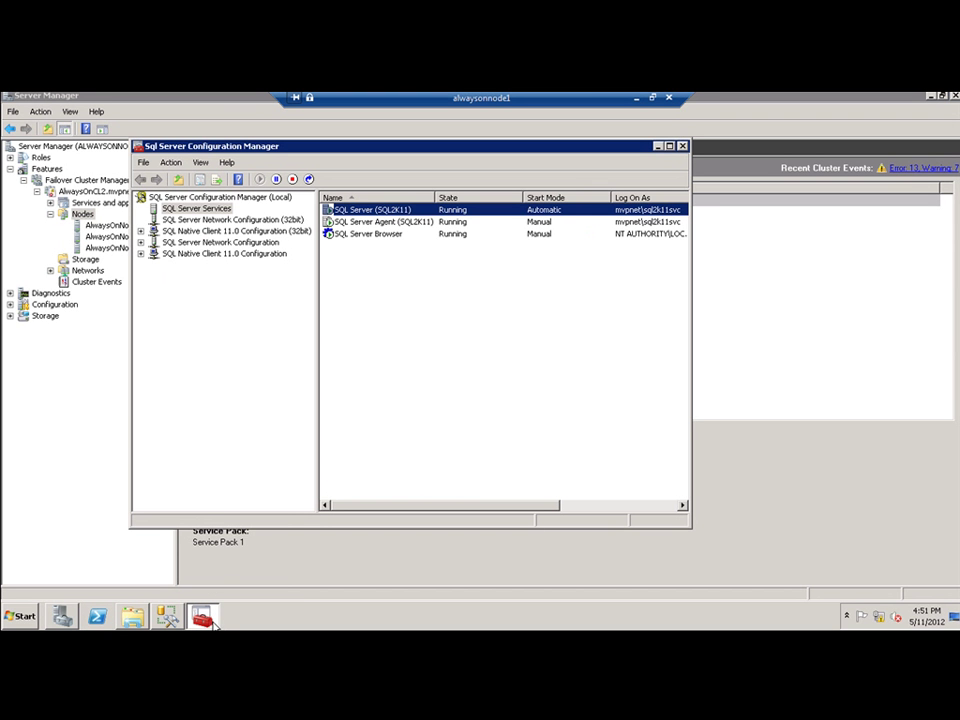
right_click(449, 210)
click(509, 284)
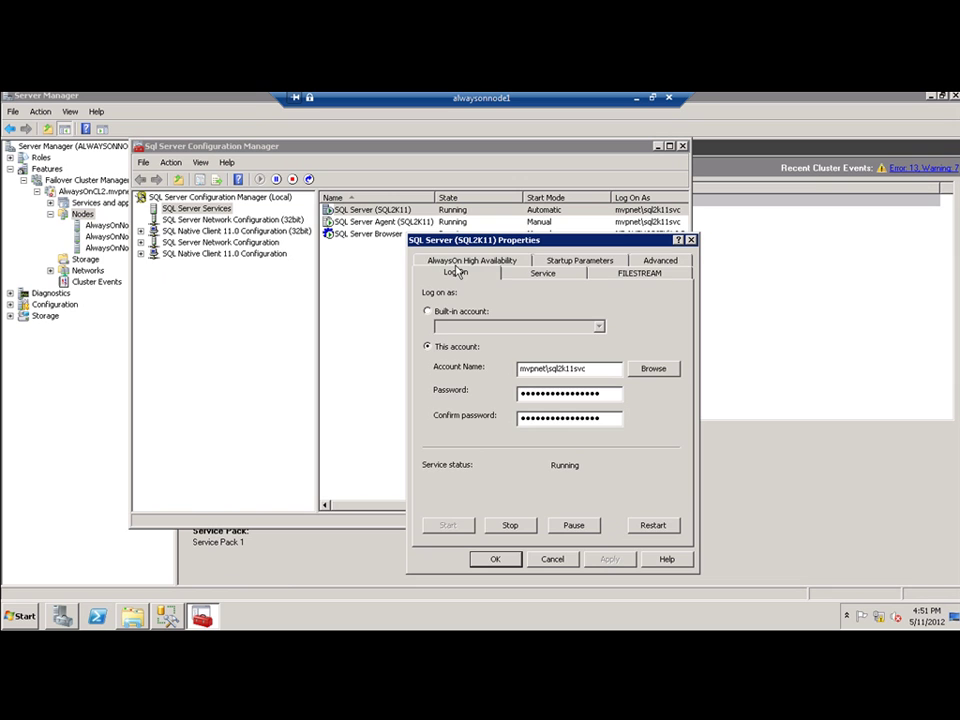
click(458, 262)
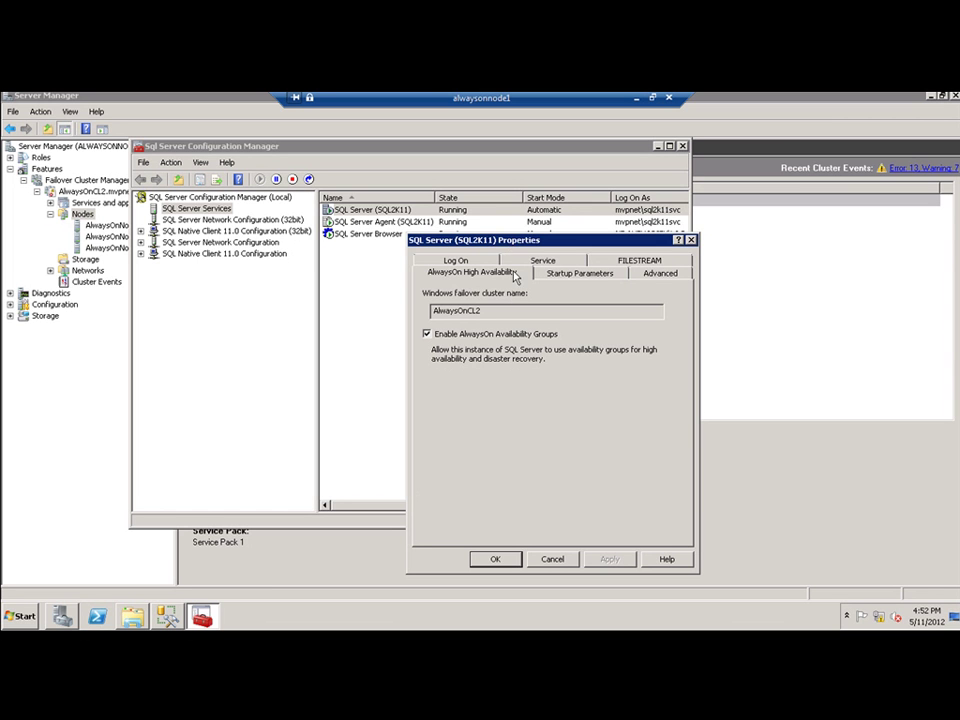
click(554, 559)
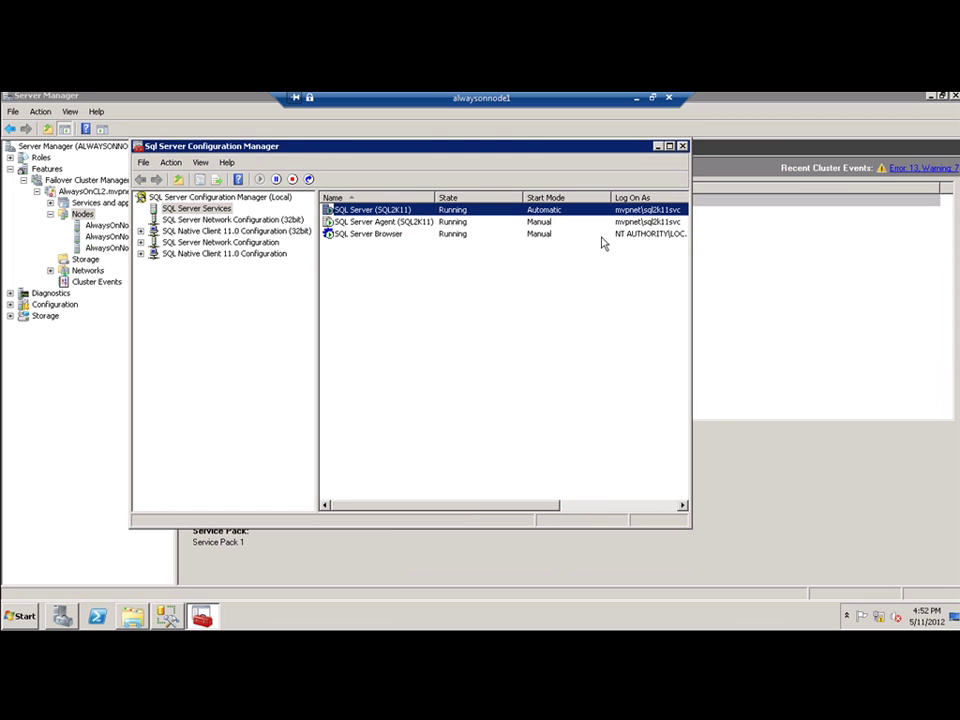
click(657, 146)
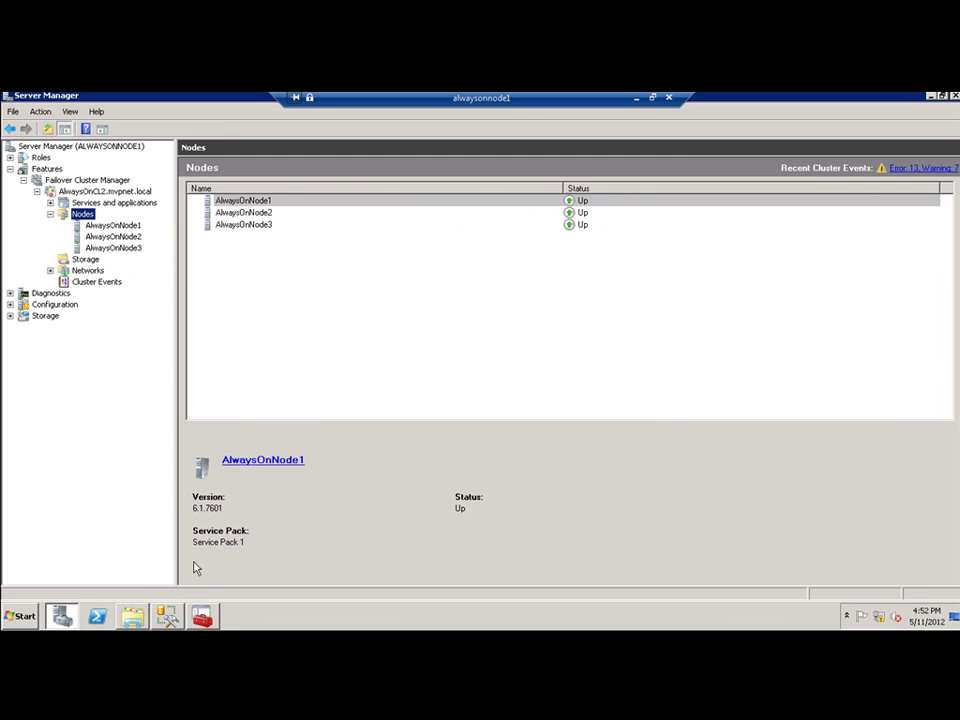
- Switch to SQL Server Management Studio and start a new availability group named AVG1 on AlwaysOnNode1, containing the AdventureworksDW database
click(167, 615)
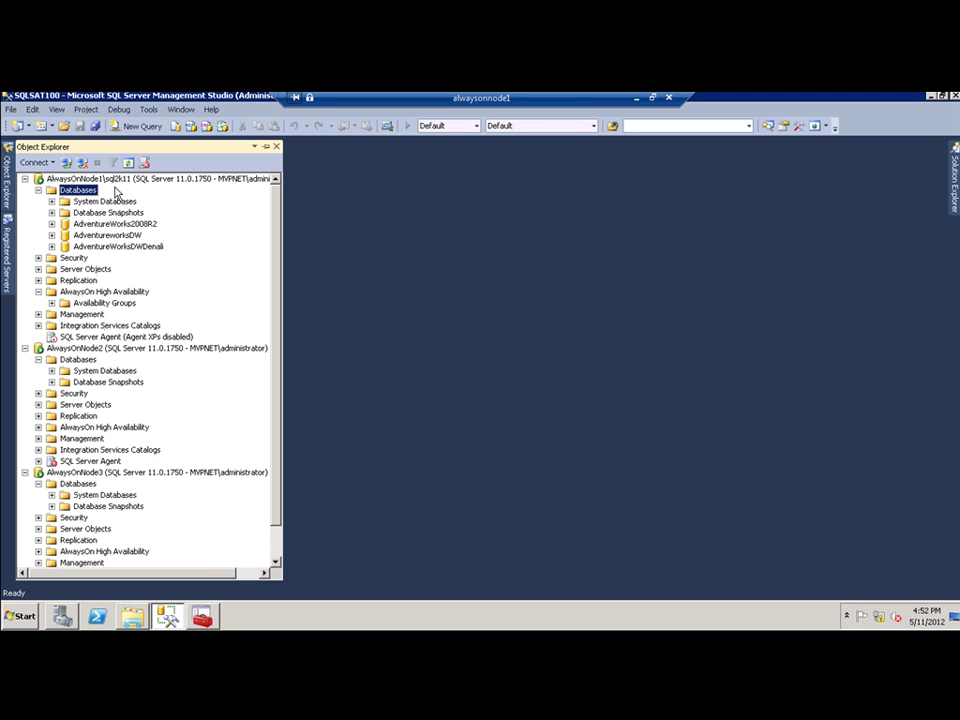
click(95, 291)
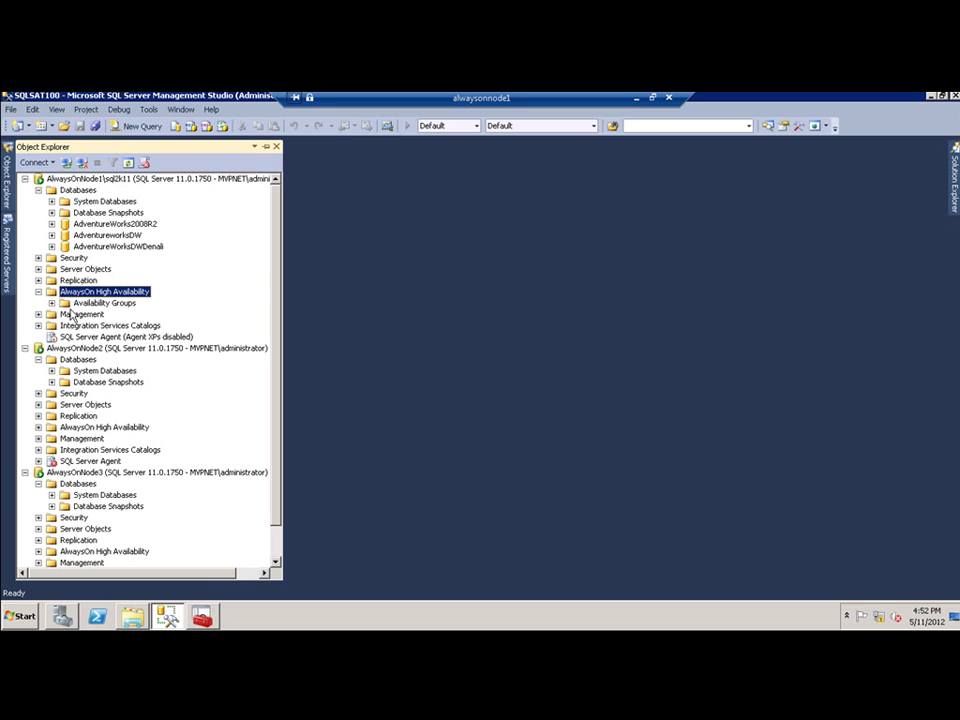
click(52, 303)
right_click(89, 295)
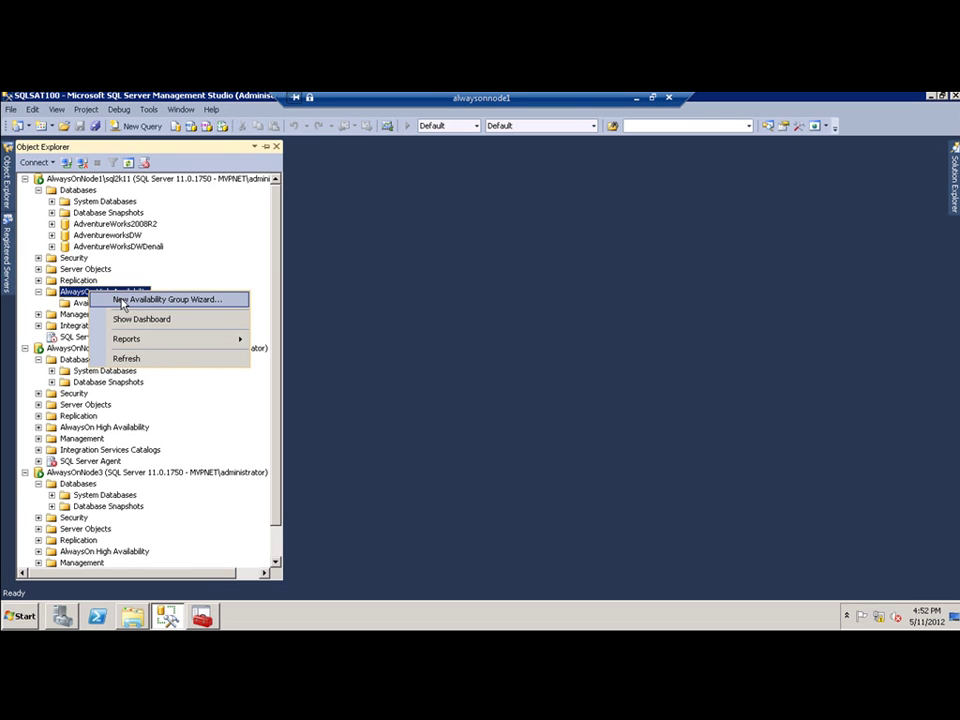
click(122, 300)
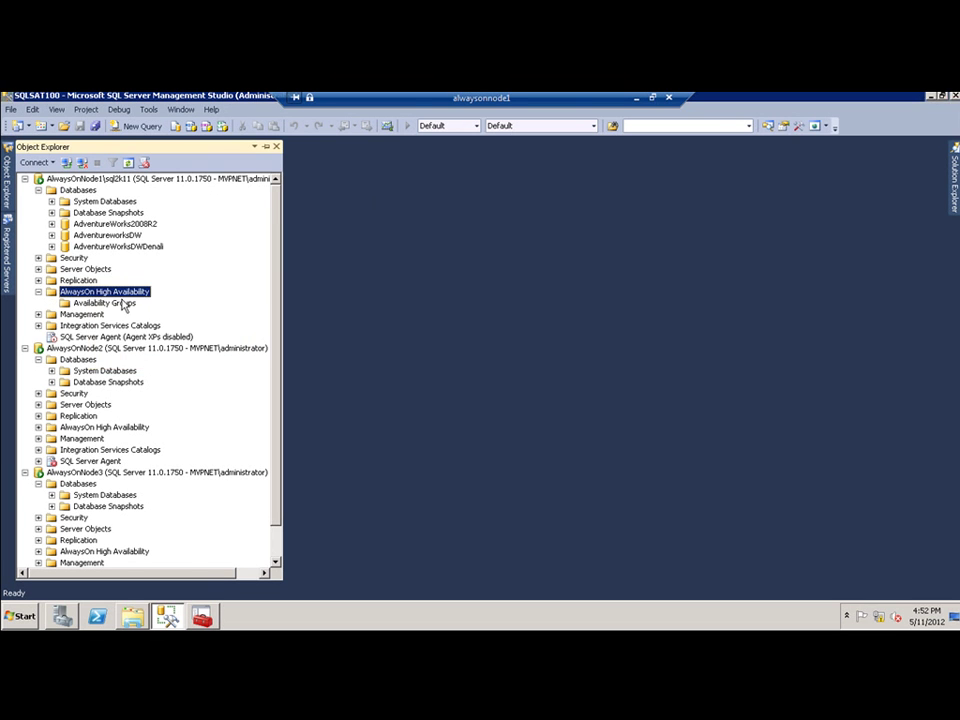
text(A)
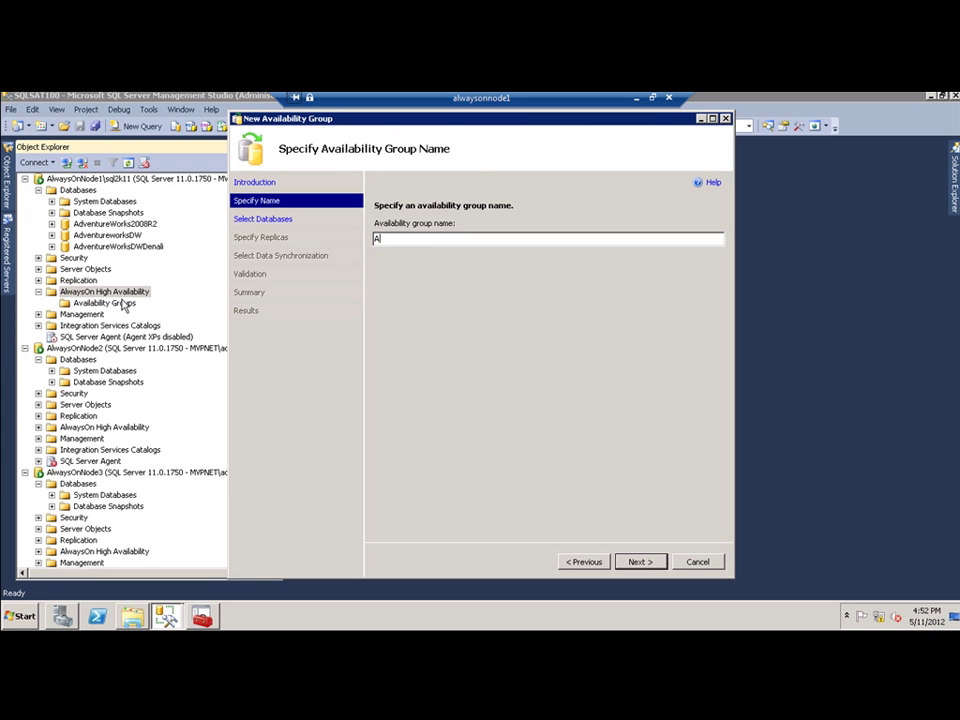
text(VG1)
click(643, 562)
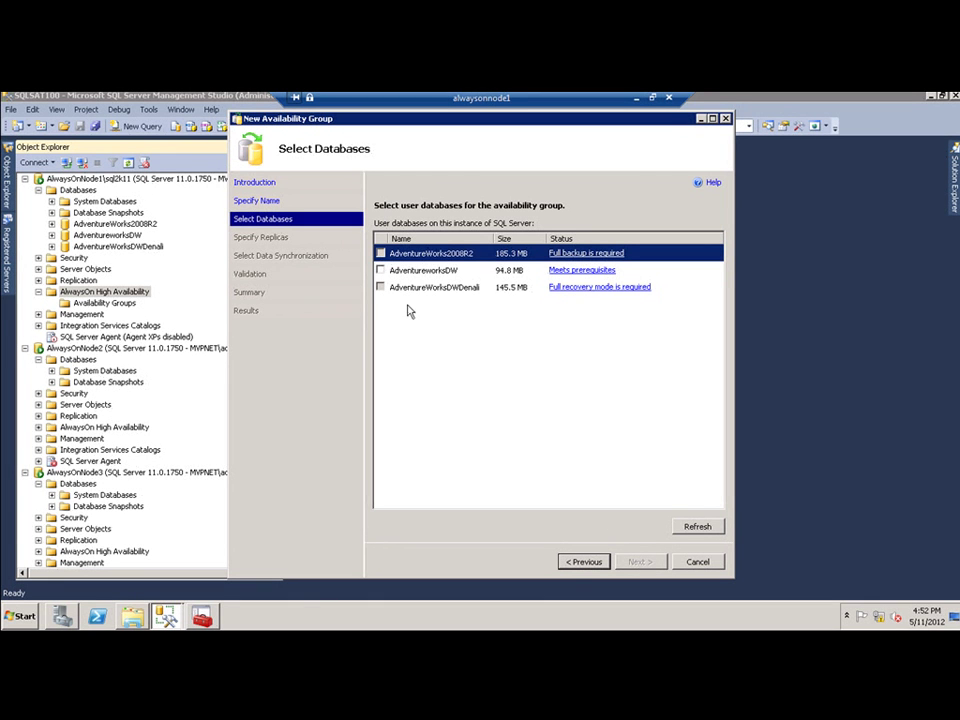
click(381, 270)
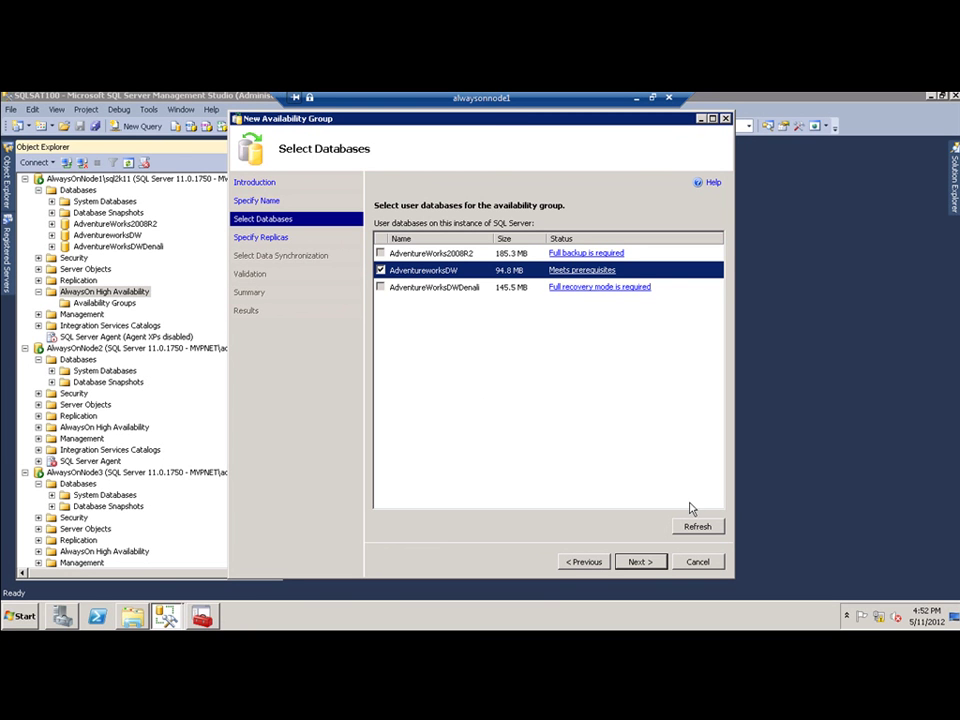
click(645, 562)
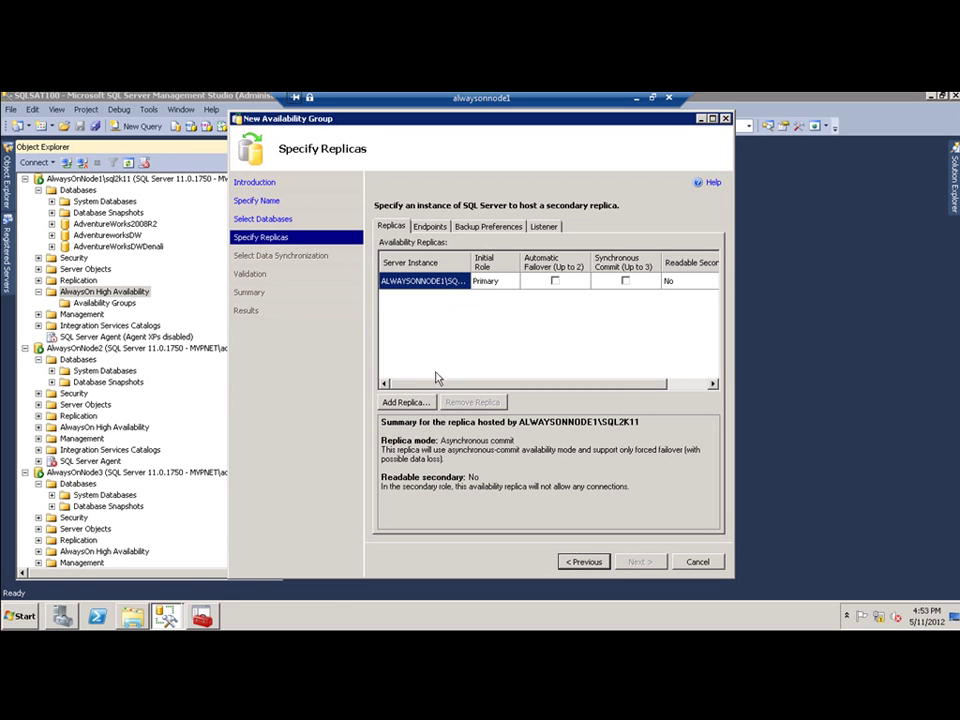
- Add AlwaysOnNode2 and ALWAYSONNODE3 as replicas of the availability group, using Windows Authentication
click(395, 402)
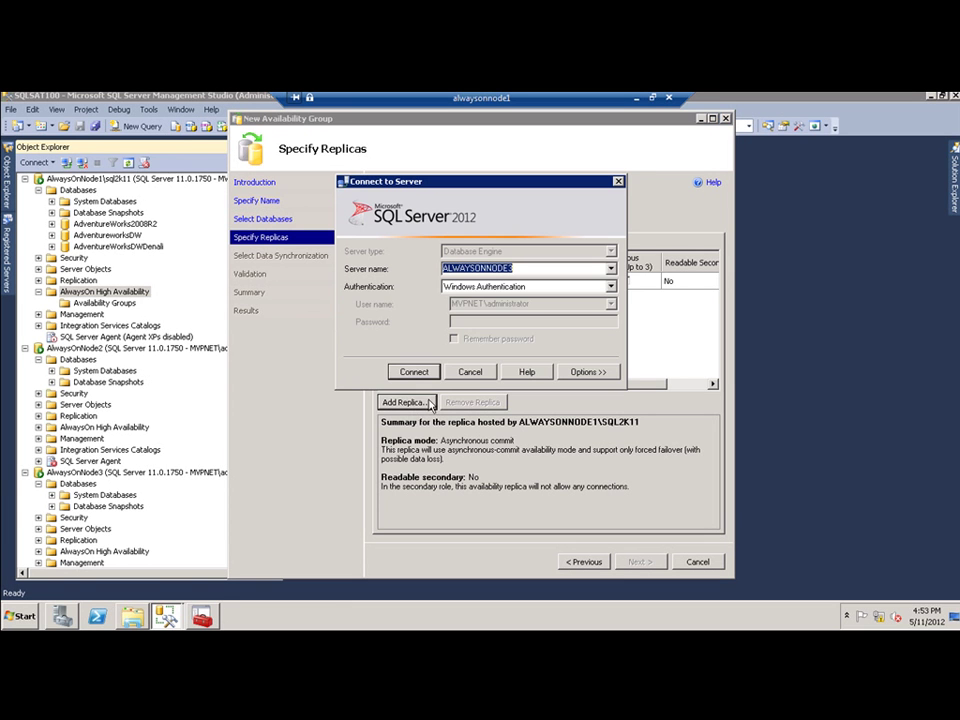
click(610, 269)
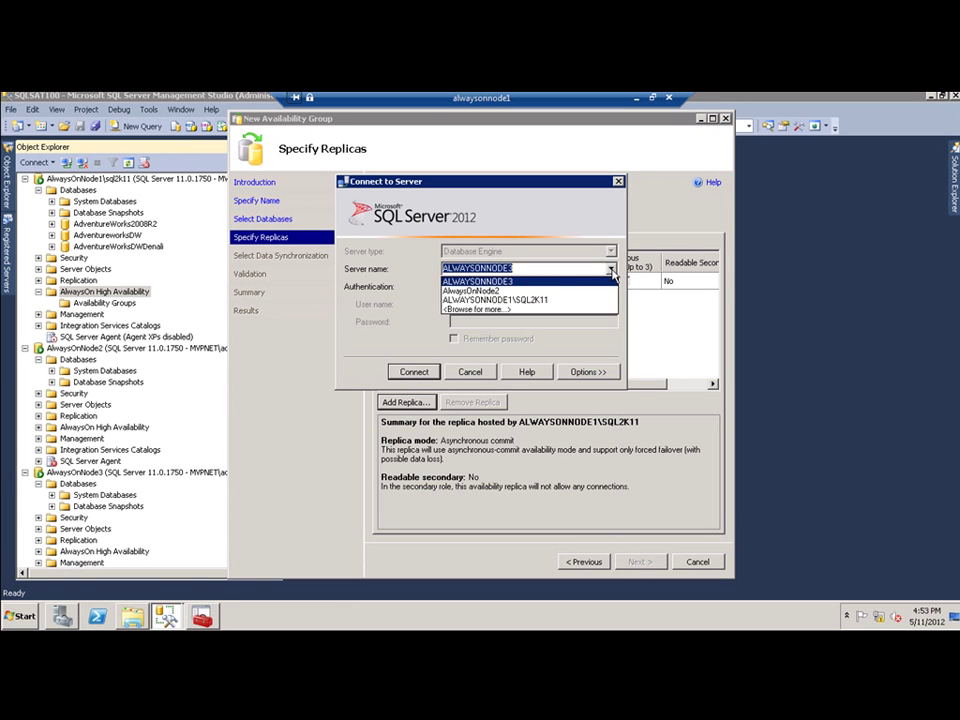
click(535, 290)
click(412, 371)
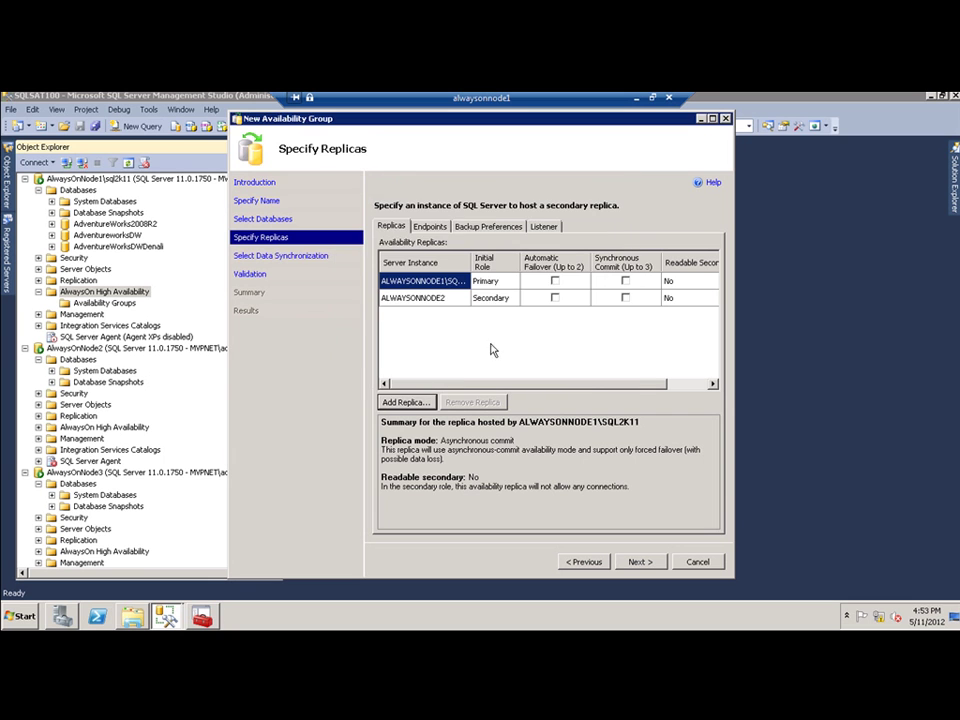
click(393, 402)
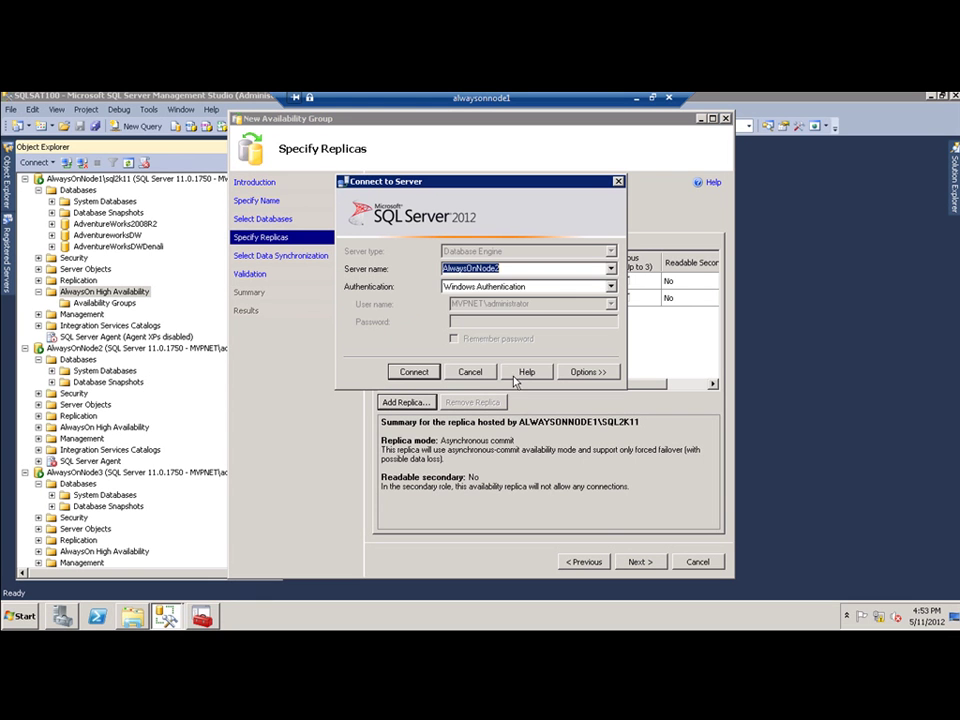
click(610, 269)
click(545, 288)
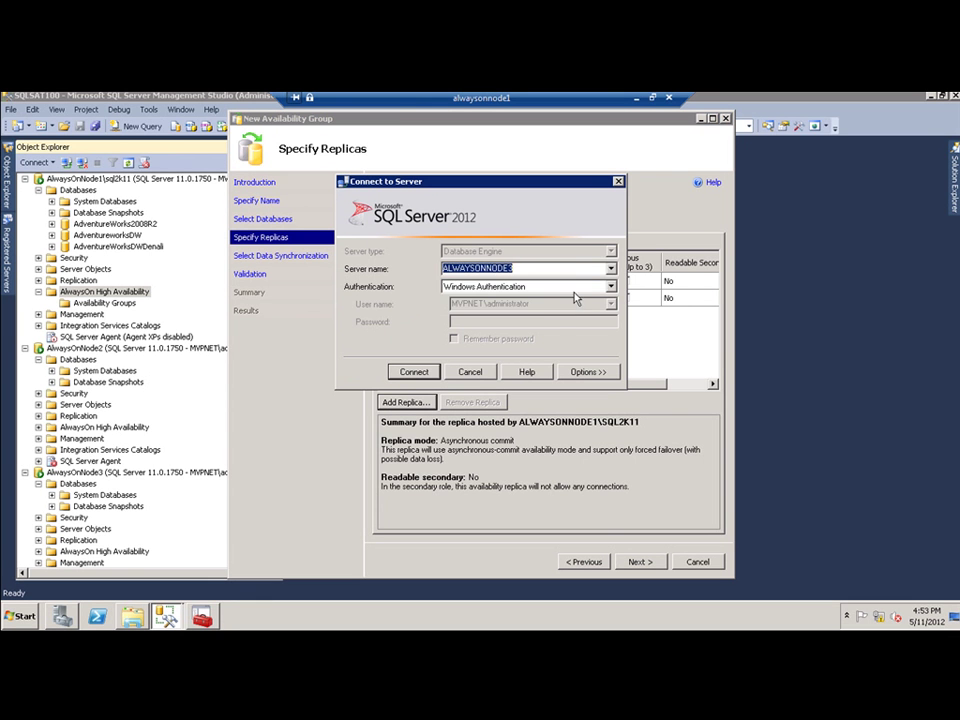
click(414, 371)
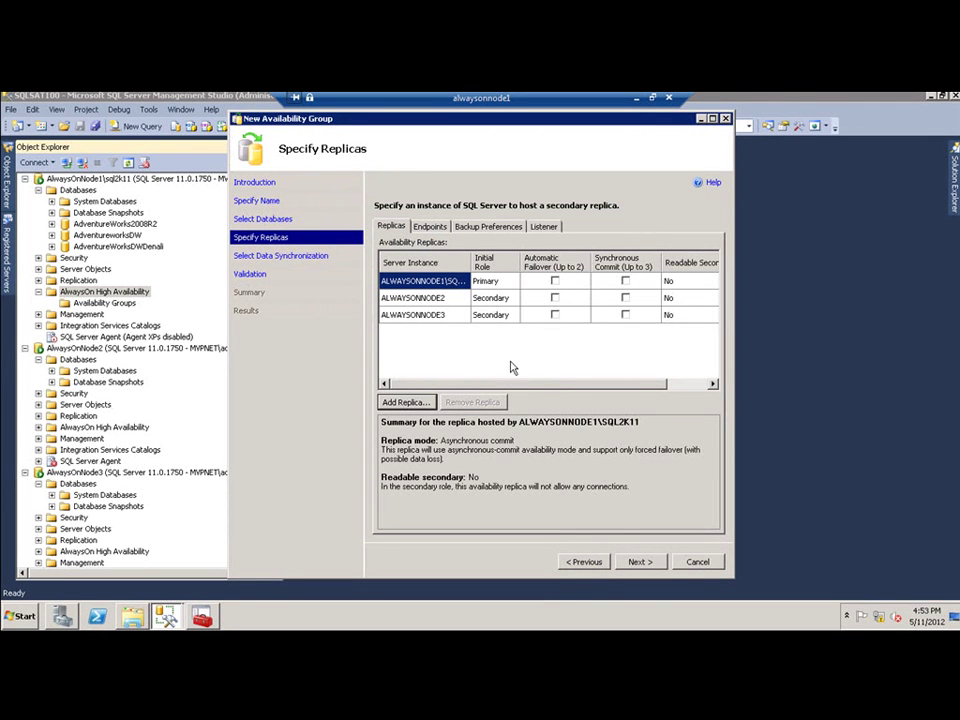
- Enable automatic failover for the AlwaysOnNode1 and AlwaysOnNode2 replicas and synchronous commit for AlwaysOnNode3, and accept the replica settings
click(555, 281)
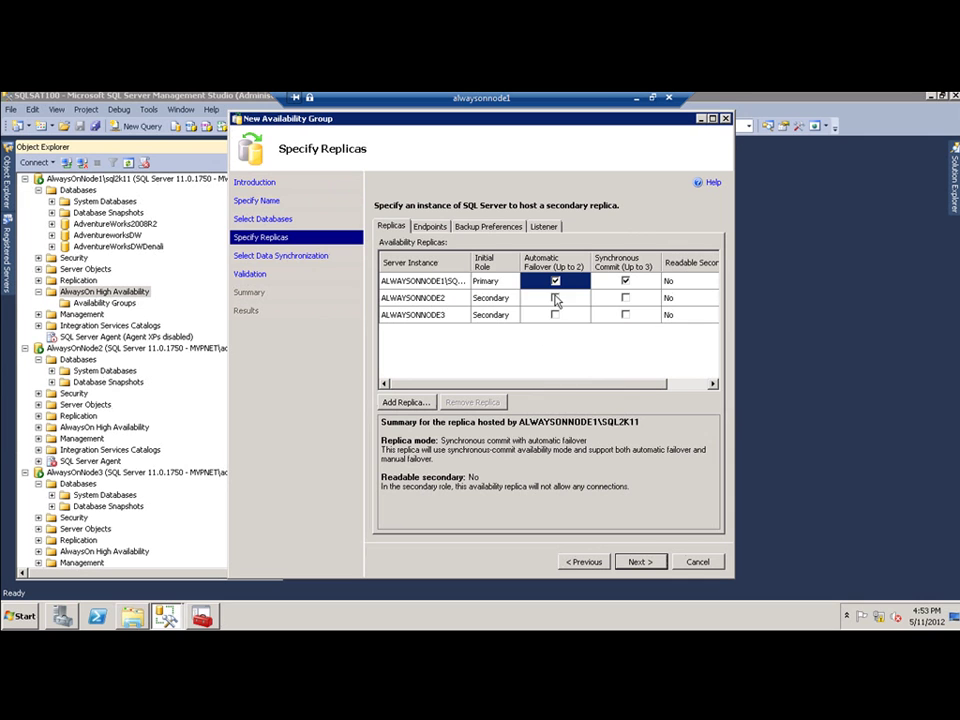
click(555, 298)
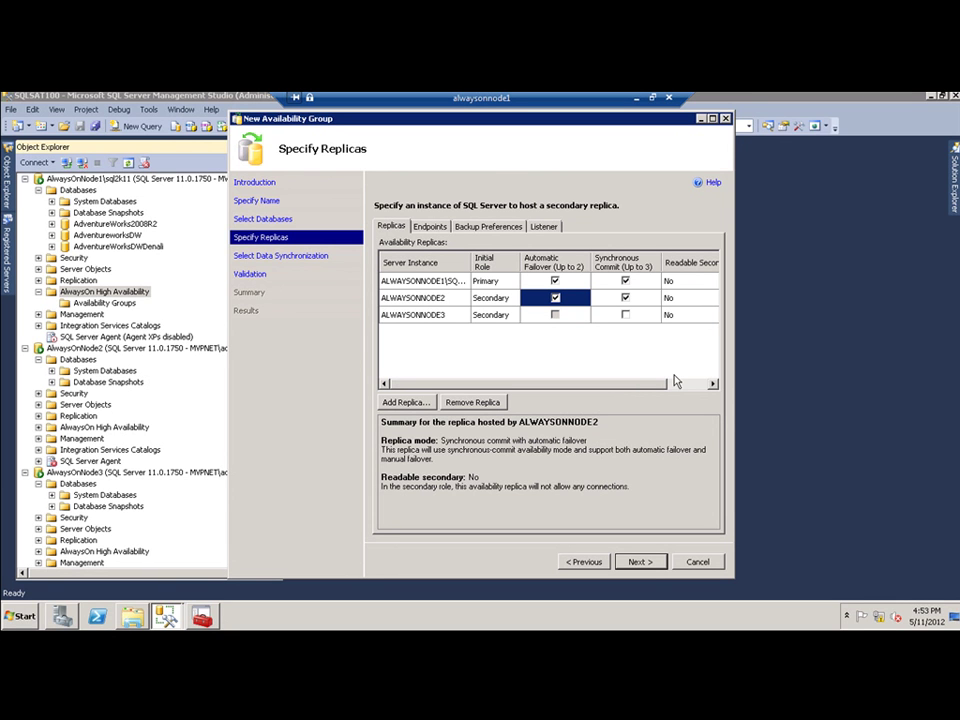
click(625, 315)
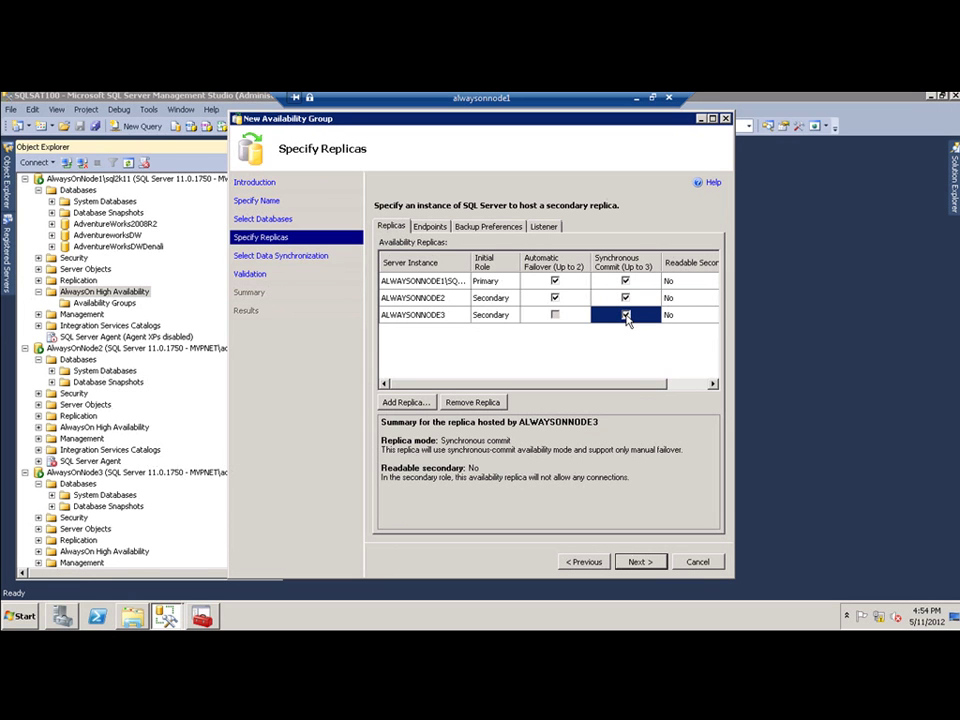
click(636, 561)
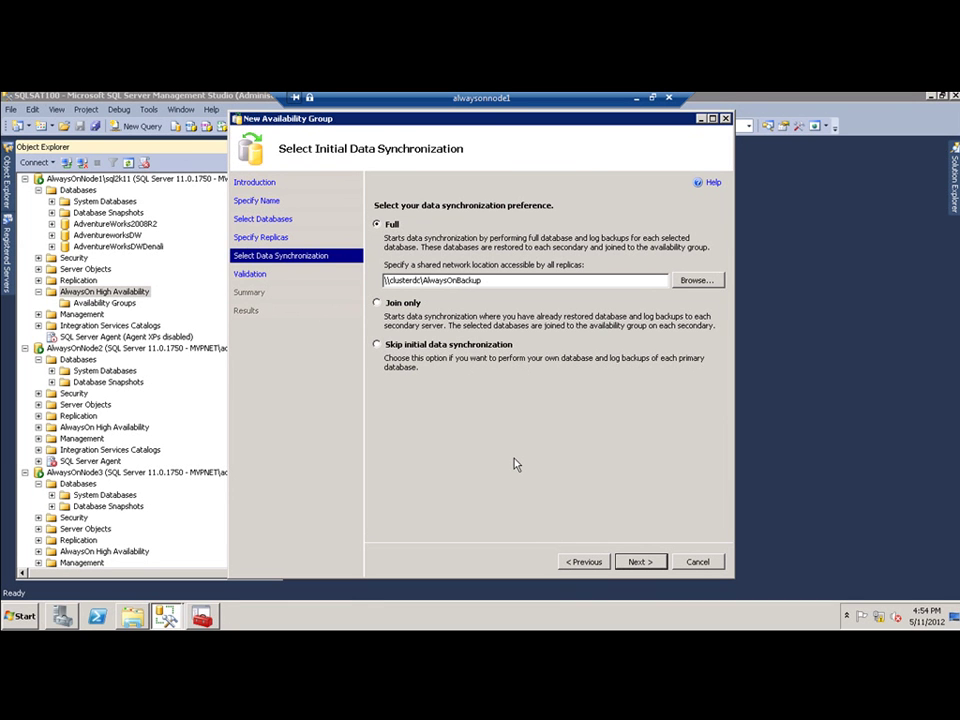
- Accept full data synchronization through \\clusterdc\AlwaysOnBackup, validate and create the availability group, and close the wizard
click(652, 564)
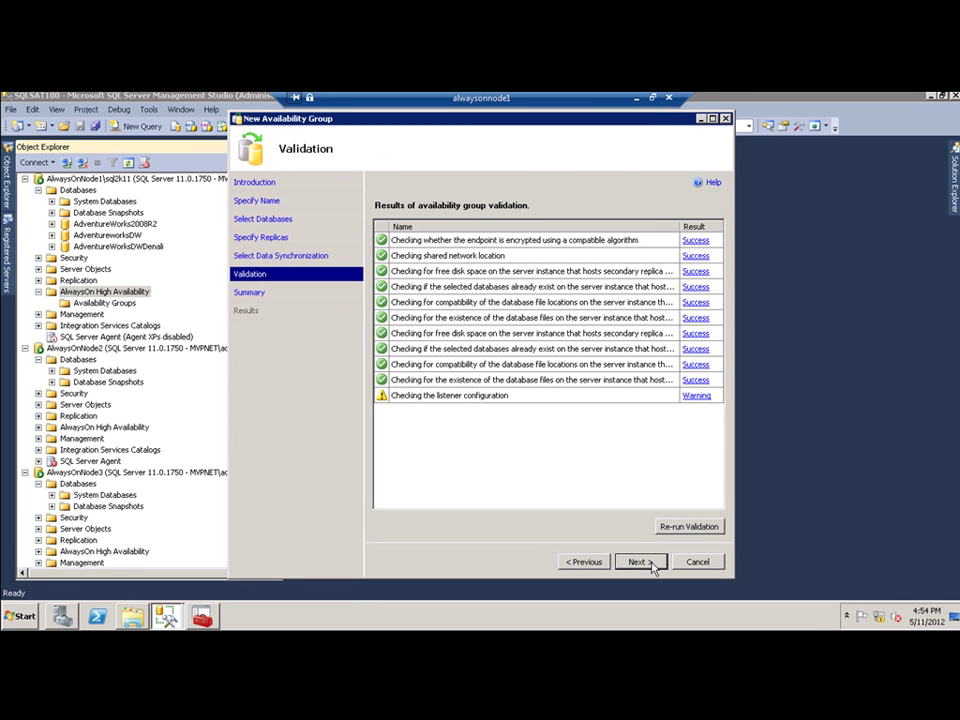
click(652, 564)
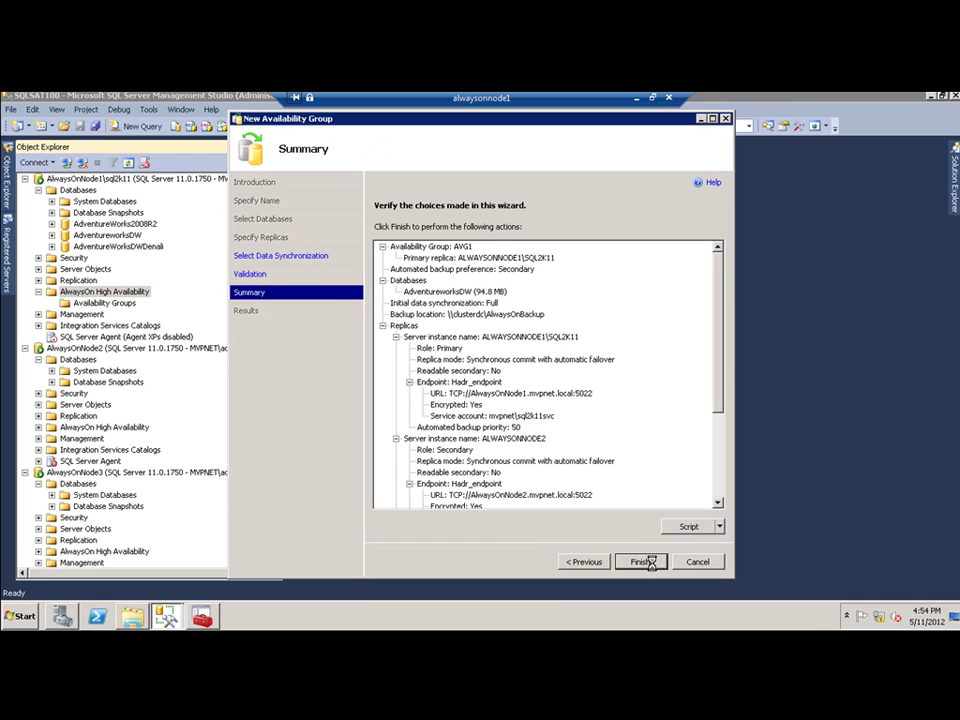
click(652, 565)
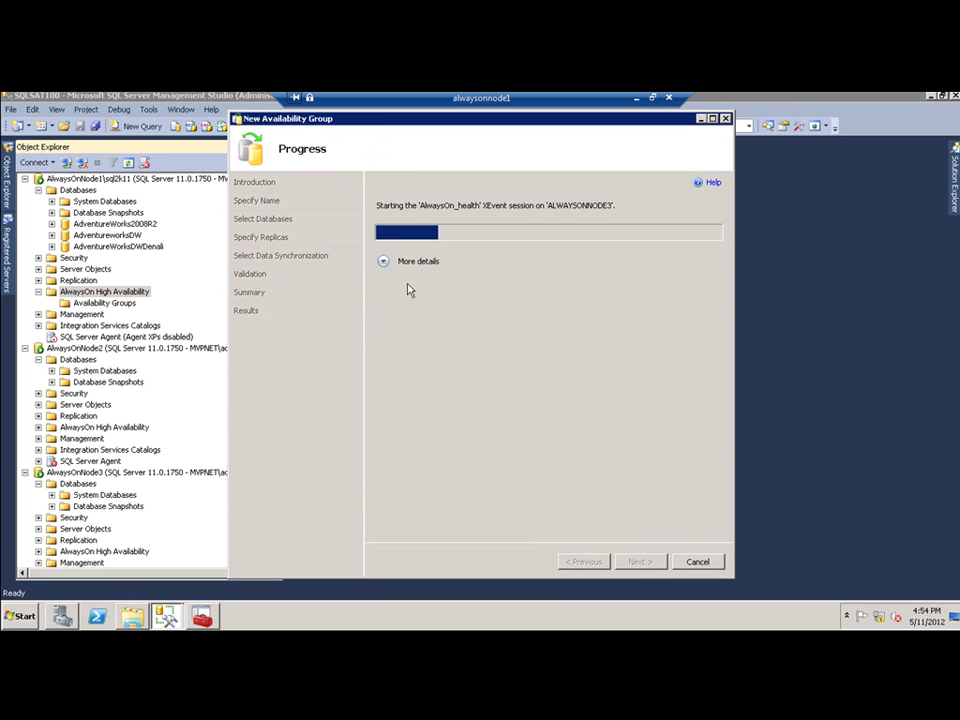
click(384, 263)
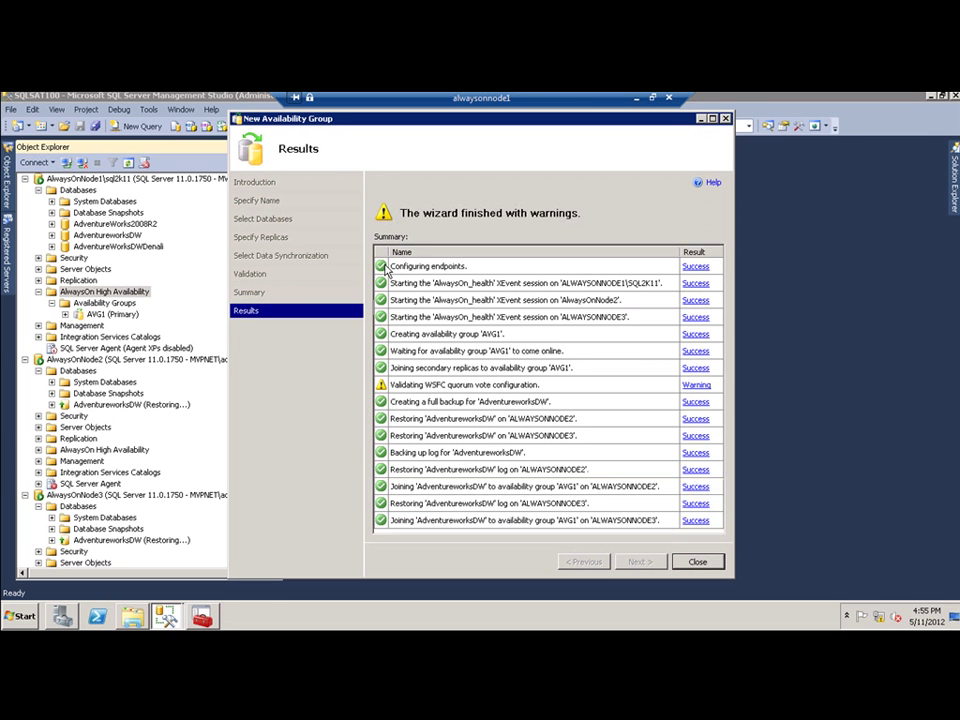
click(703, 562)
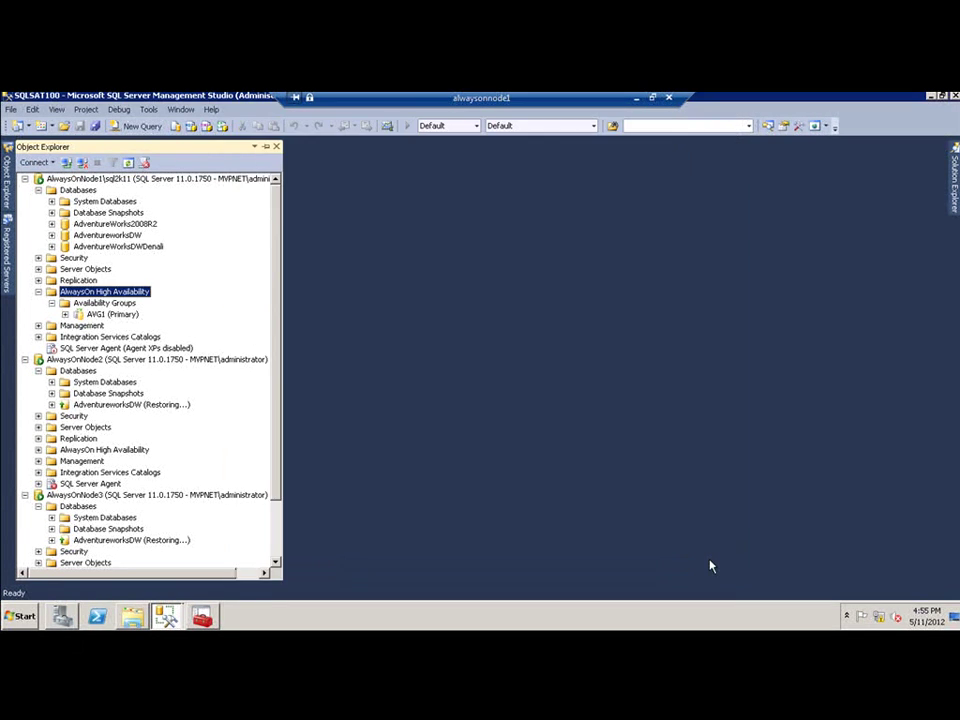
- Refresh the AlwaysOnNode1 availability folder and the AlwaysOnNode2 databases to check the replicated database's state
click(128, 164)
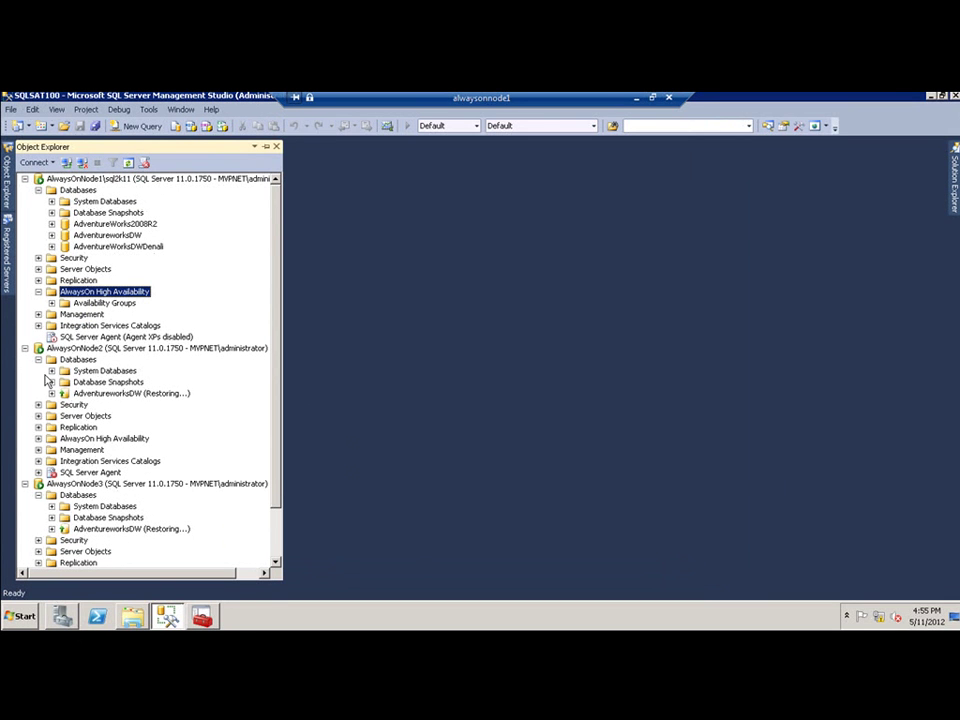
click(77, 360)
right_click(90, 359)
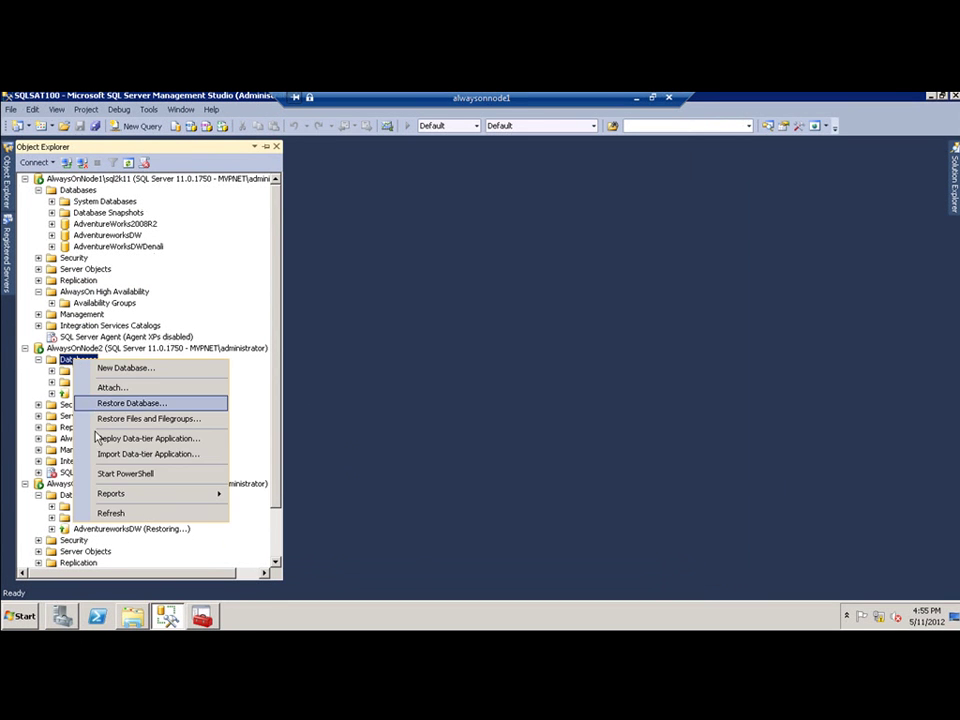
click(111, 513)
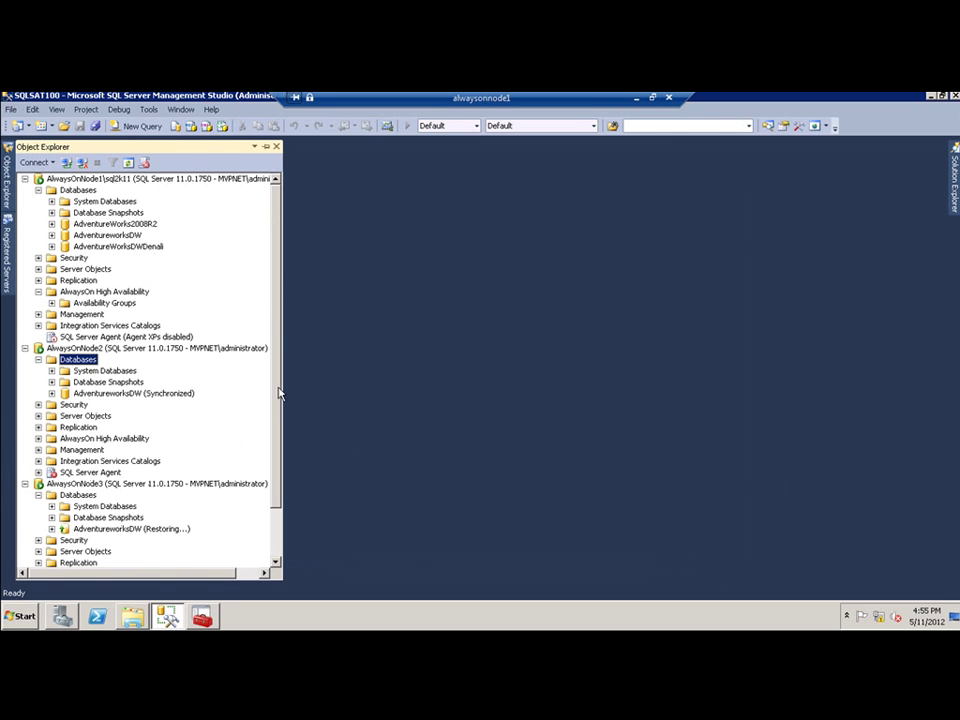
- Refresh the AlwaysOnNode3 databases to check the replicated AdventureworksDW database's state
scroll(270, 420, down, 2)
click(78, 439)
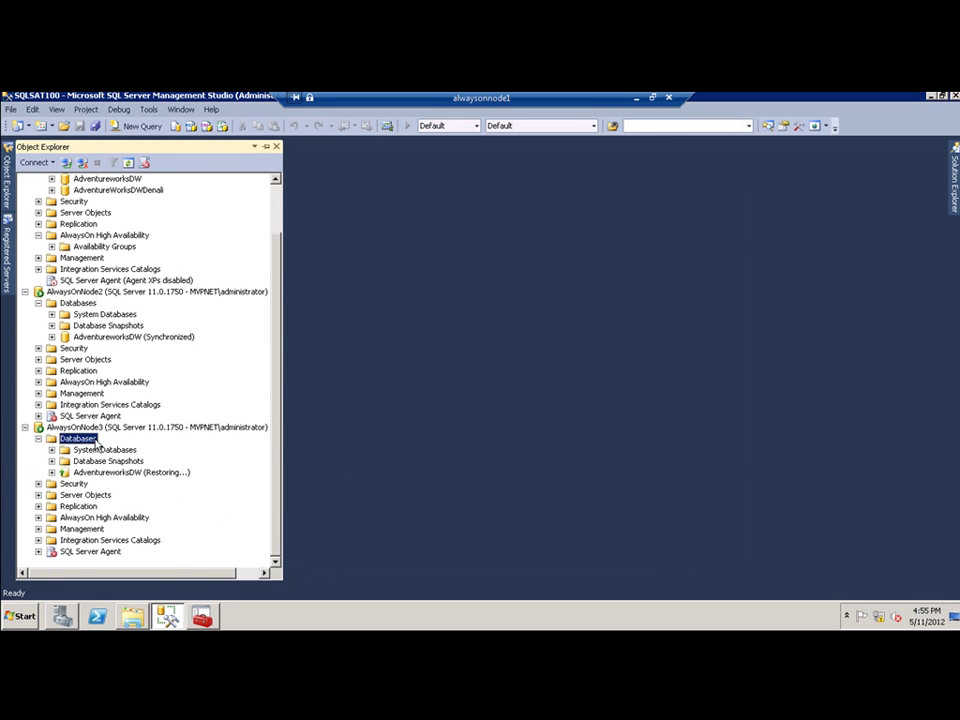
right_click(95, 439)
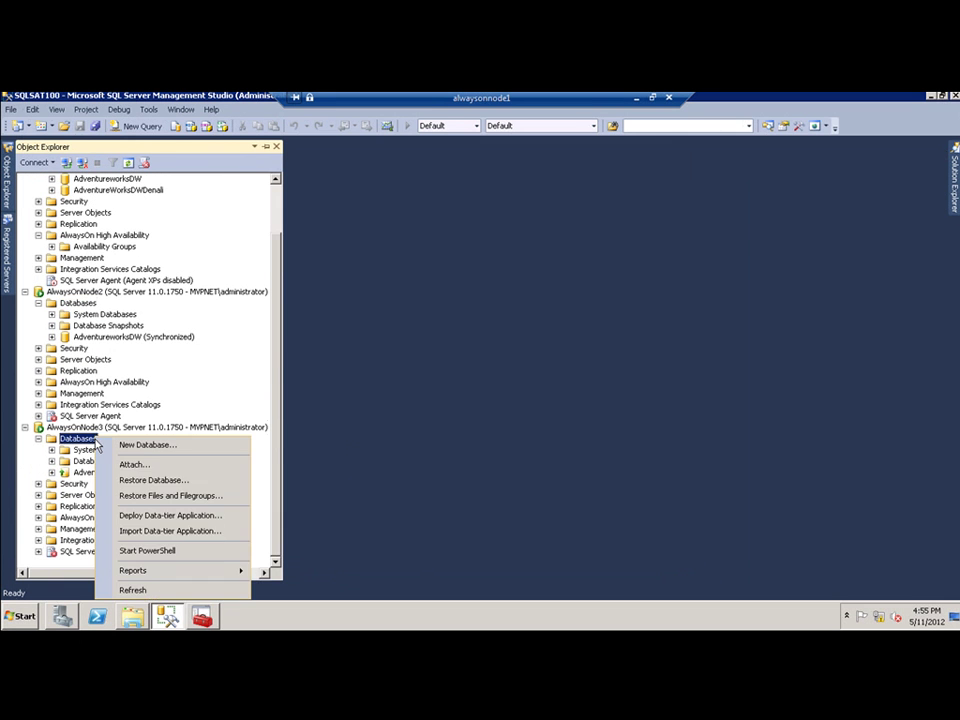
click(145, 590)
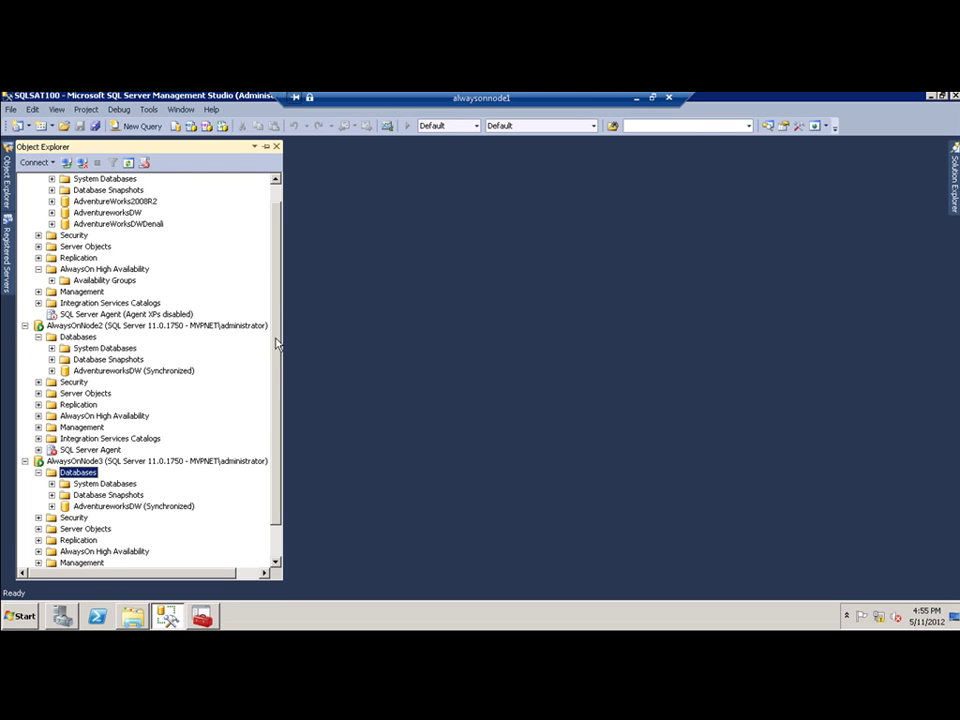
- Expand the availability groups on AlwaysOnNode1 and show the dashboard for AVG1
scroll(209, 245, up, 1)
click(103, 302)
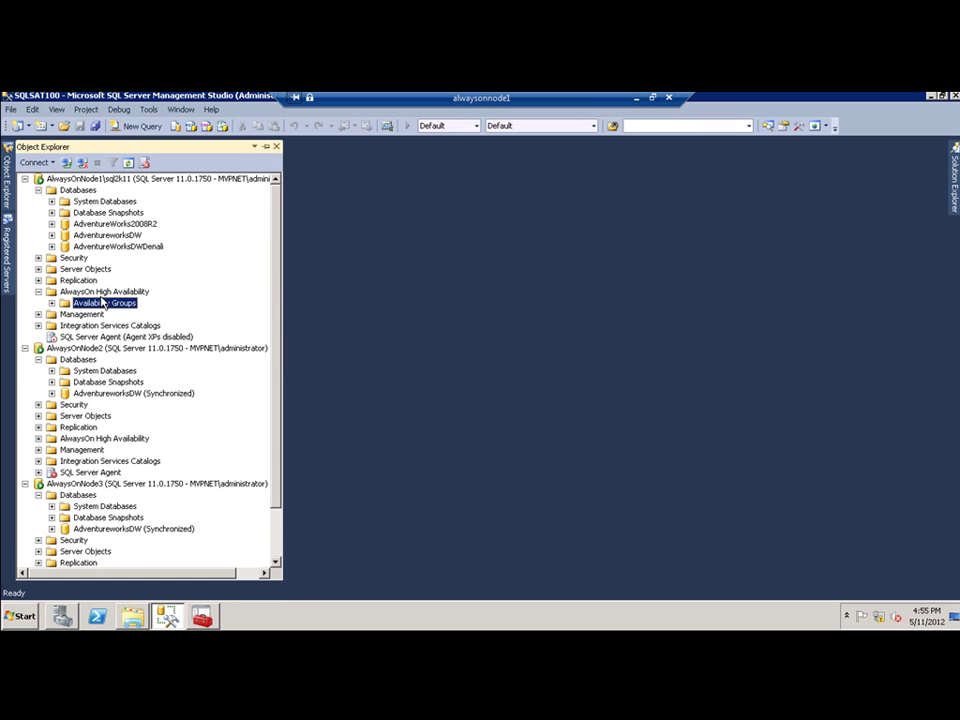
click(101, 292)
click(103, 302)
click(51, 302)
click(95, 314)
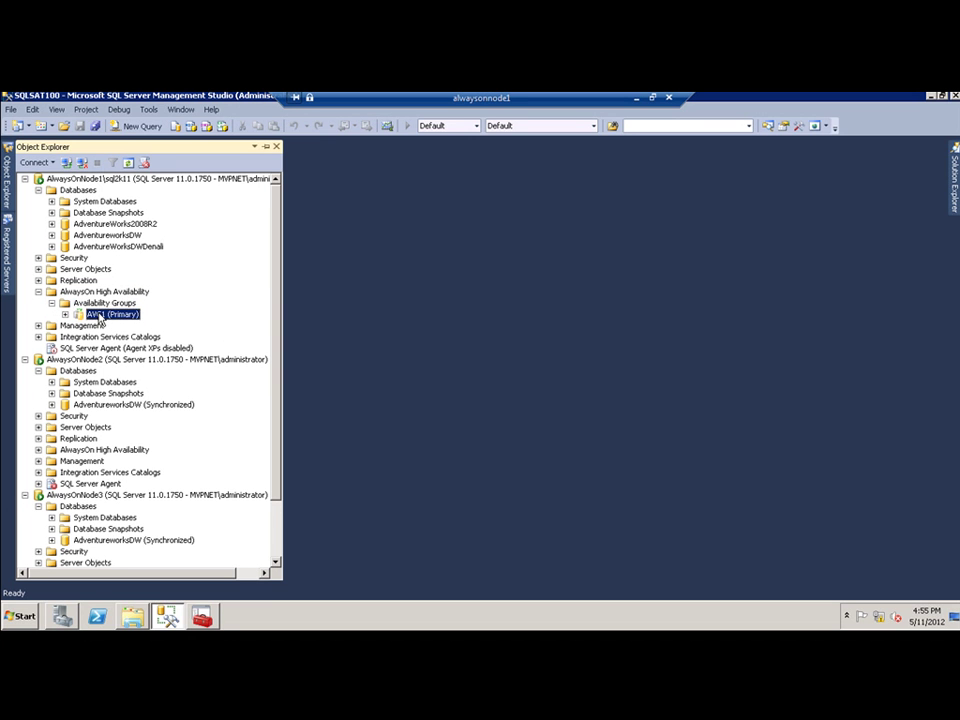
right_click(98, 316)
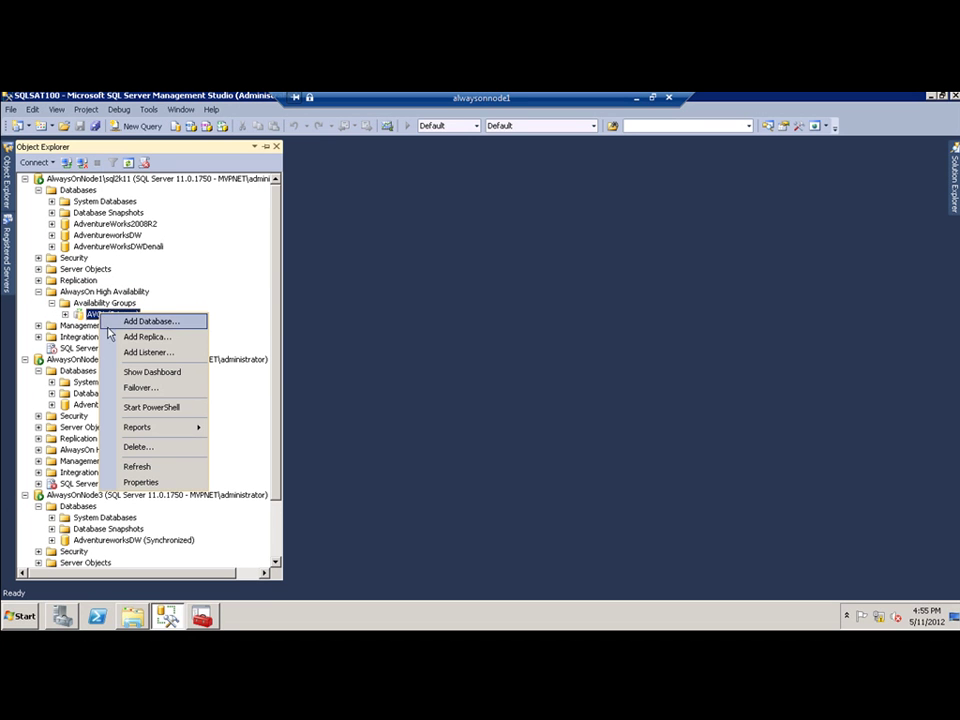
click(146, 372)
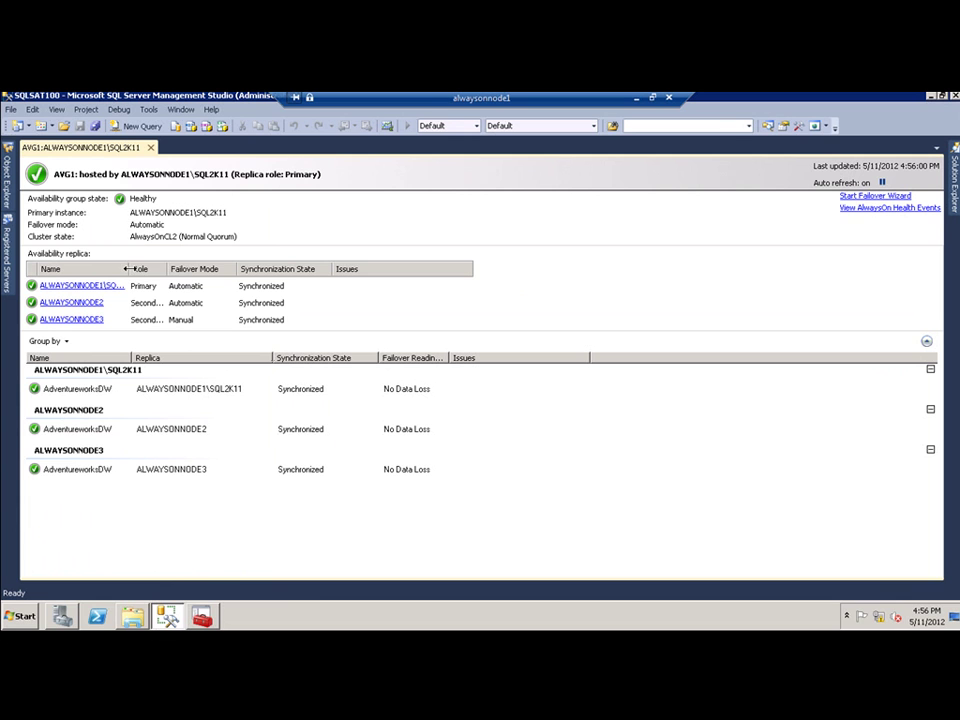
- Widen the replica Name column in the AVG1 dashboard and examine each replica's role, failover mode and synchronization state
drag(127, 268, 241, 269)
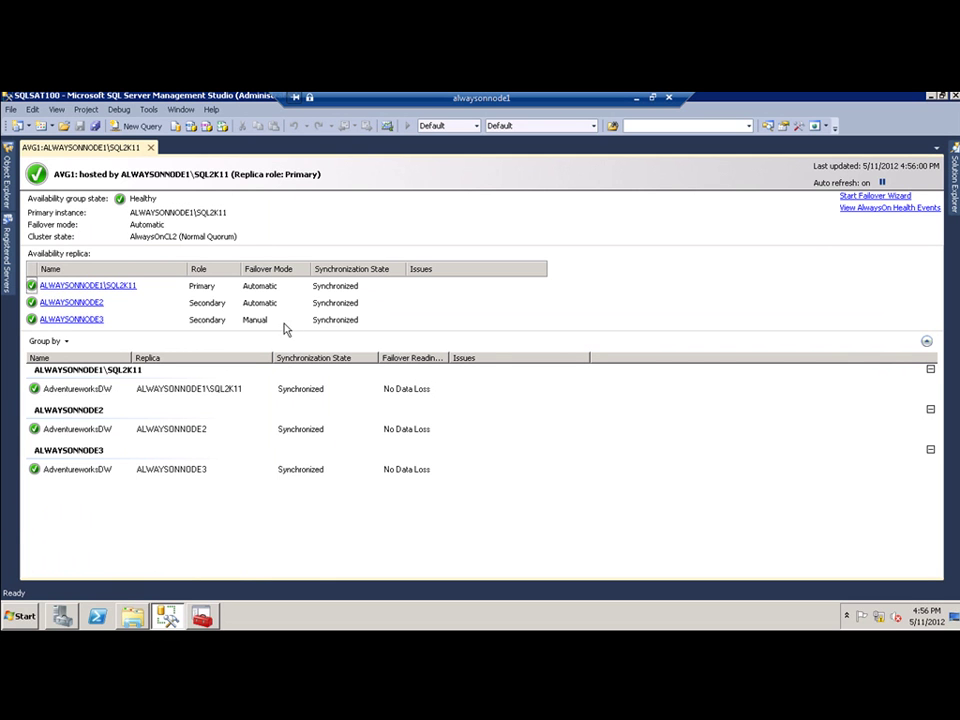
click(409, 392)
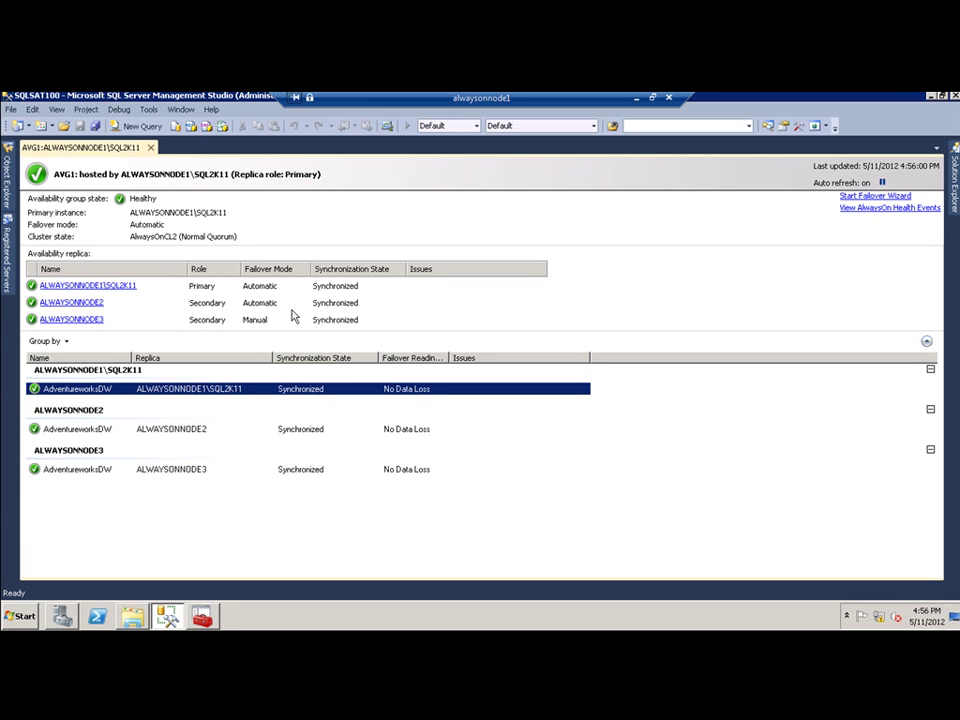
click(366, 309)
click(242, 302)
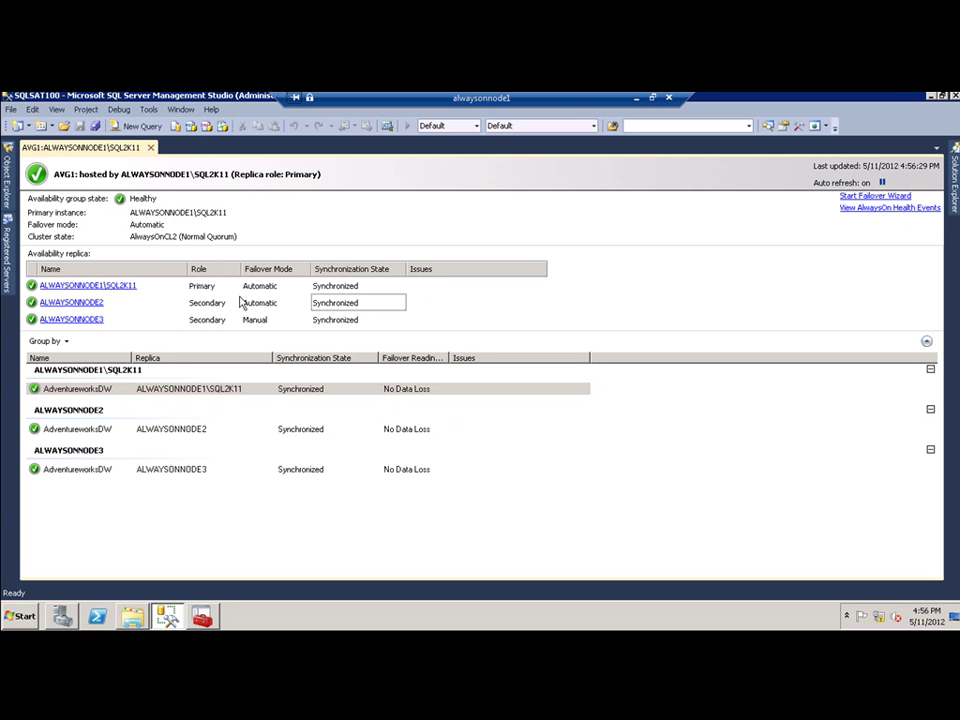
click(216, 305)
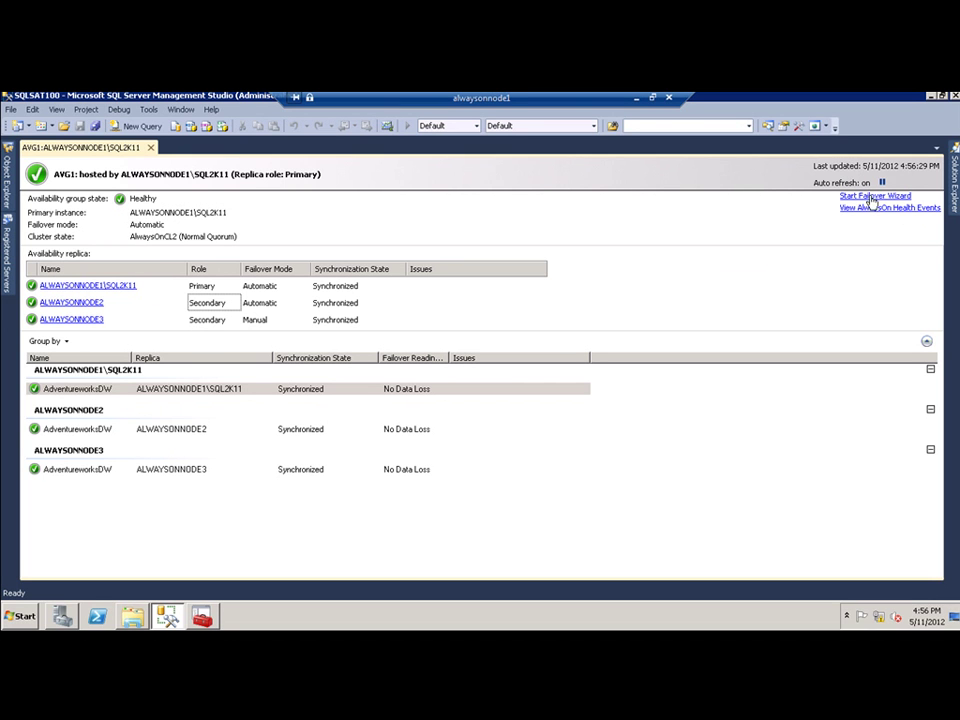
- Start the failover wizard for AVG1 and select ALWAYSONNODE2 as the new primary replica
click(828, 200)
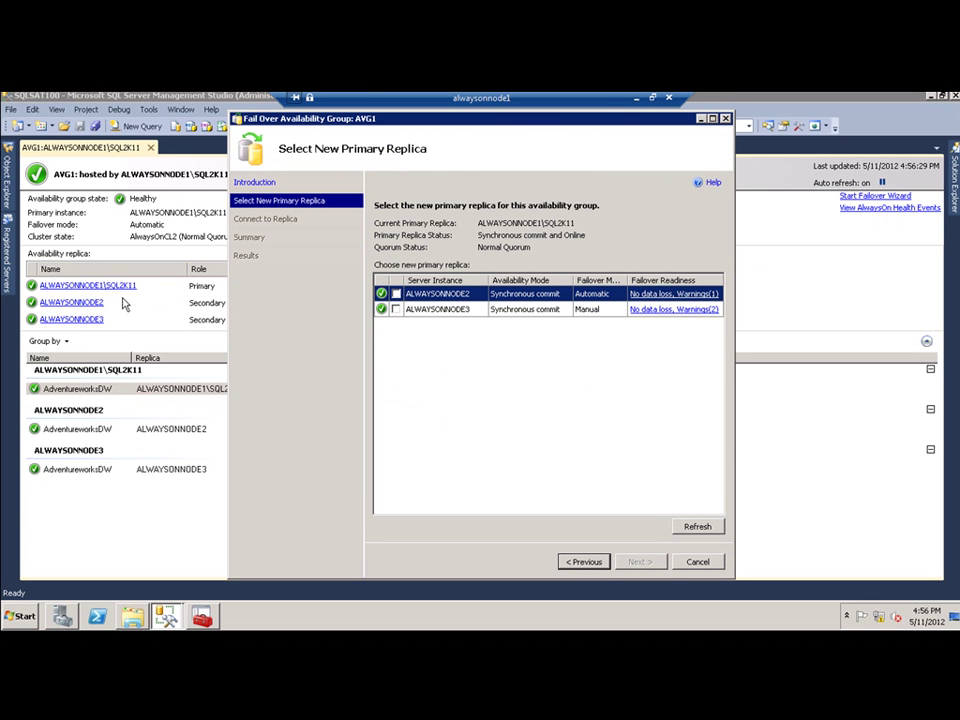
click(396, 294)
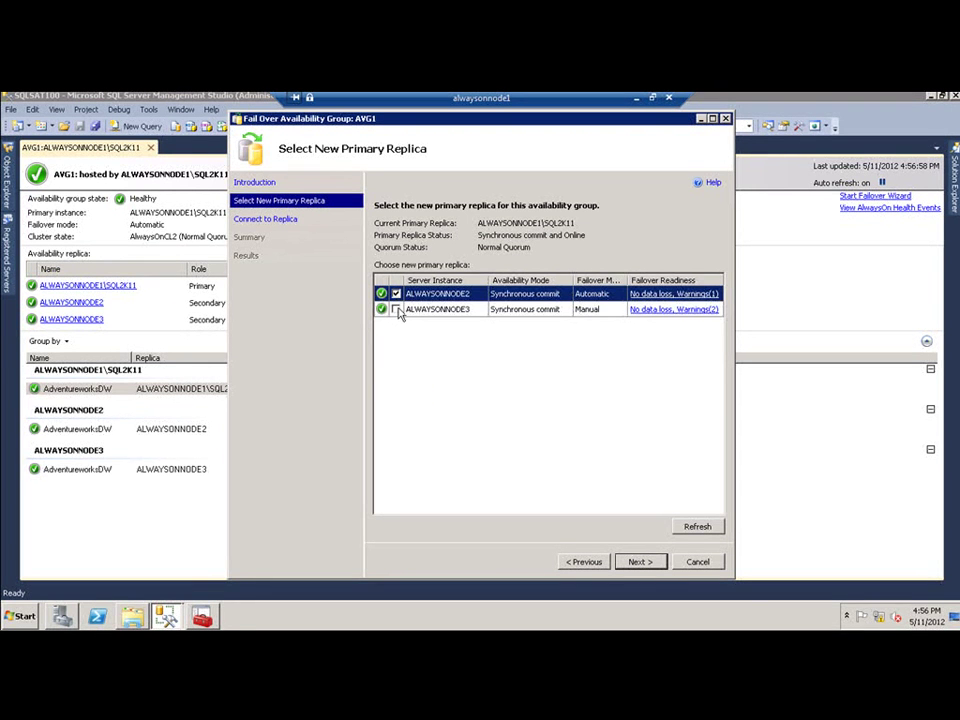
click(396, 309)
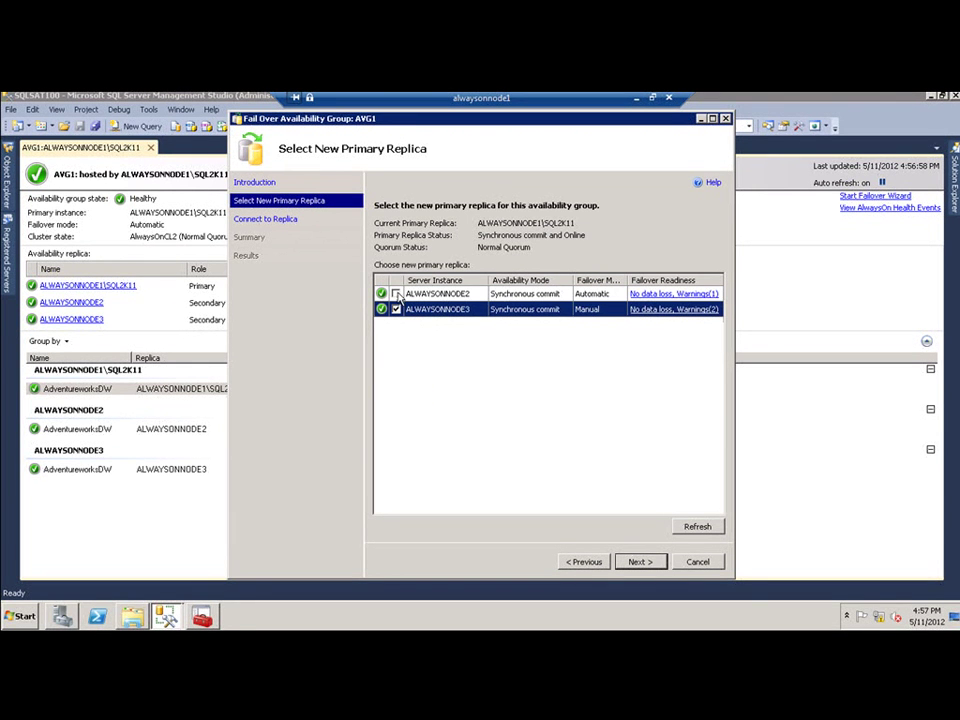
click(397, 294)
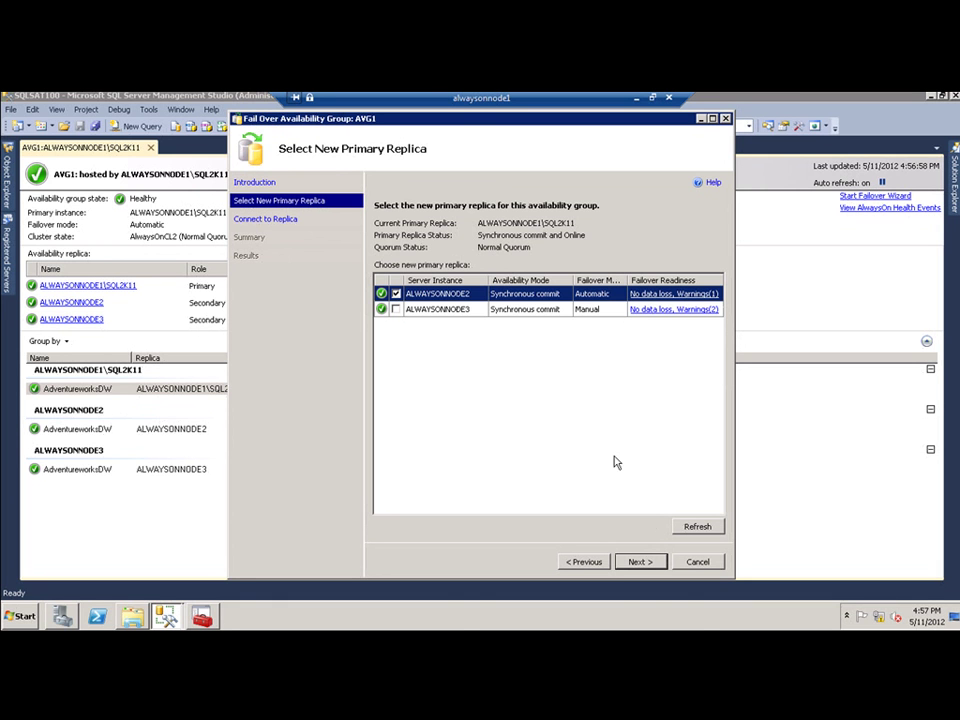
click(643, 561)
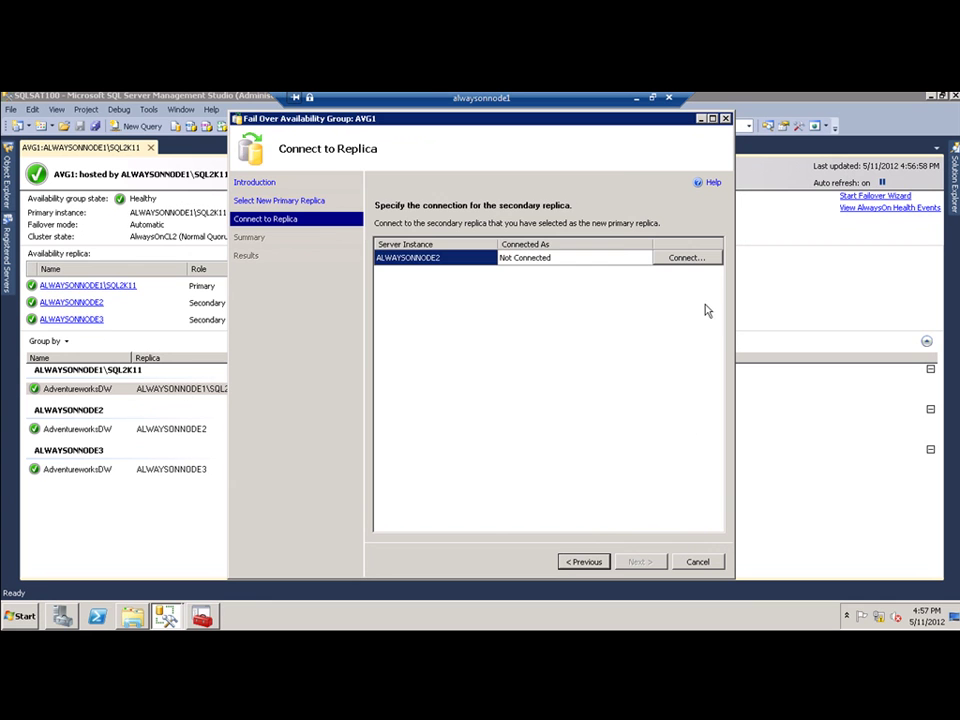
- Connect to ALWAYSONNODE2 with Windows Authentication, carry out the failover, and close the wizard
click(700, 261)
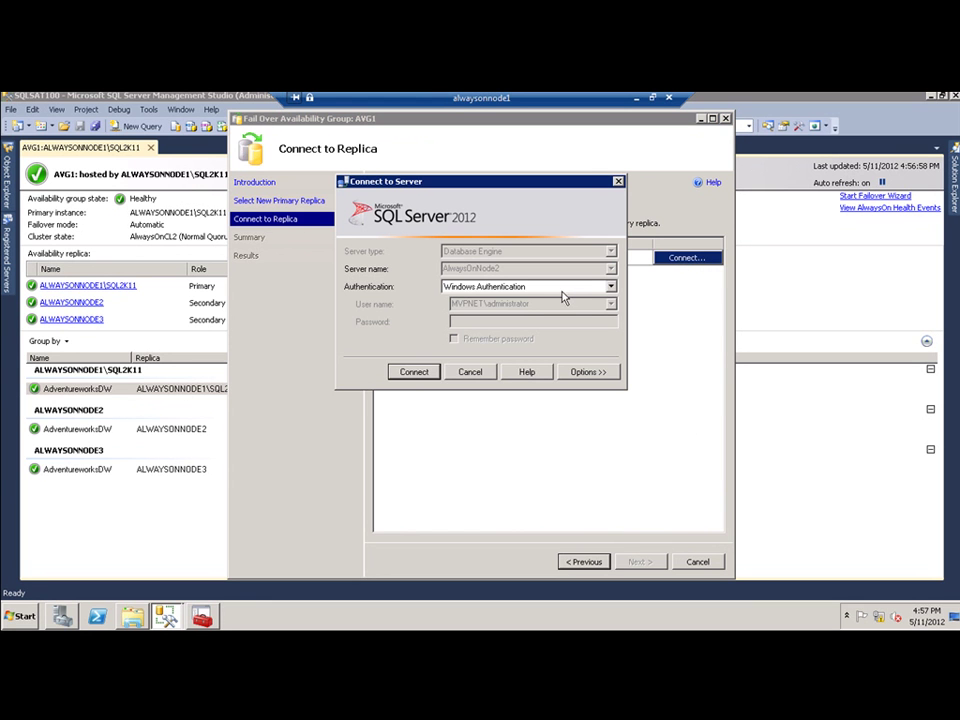
click(418, 373)
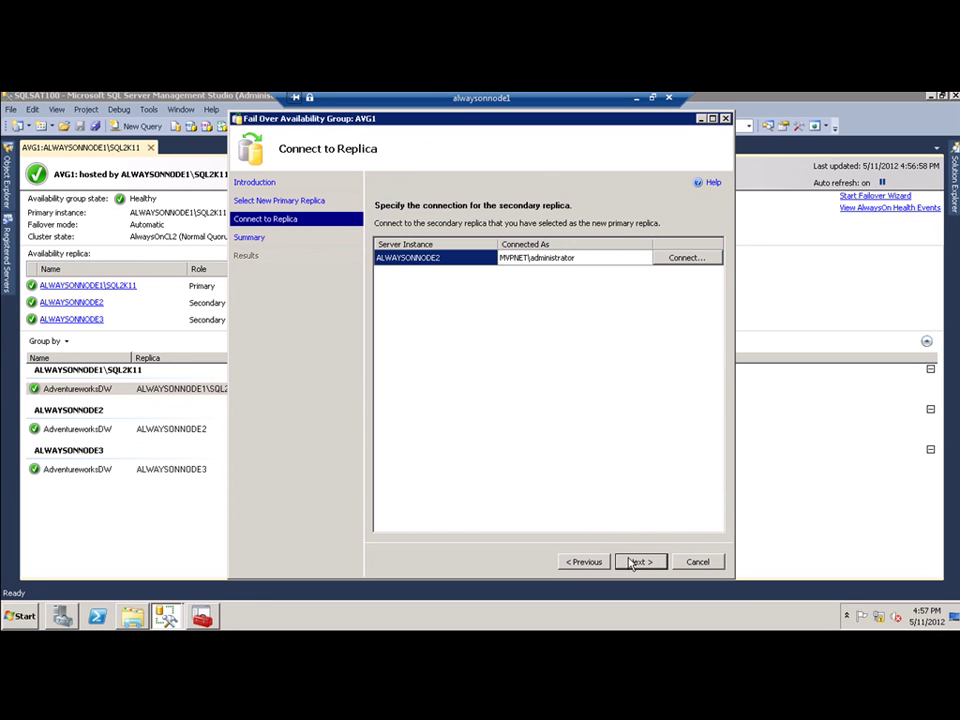
click(638, 563)
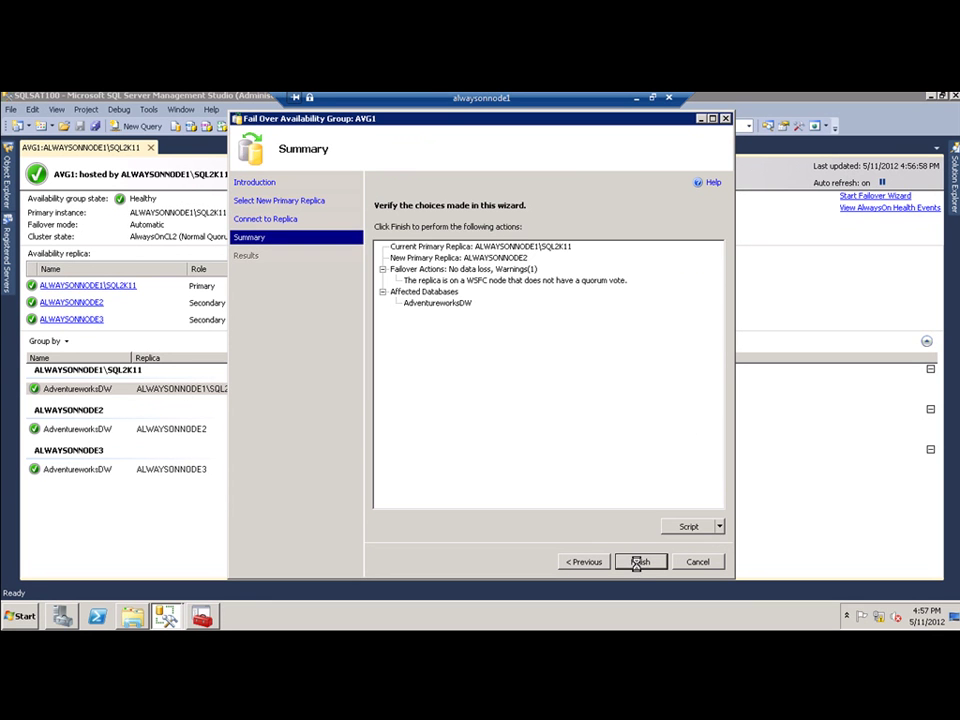
click(637, 562)
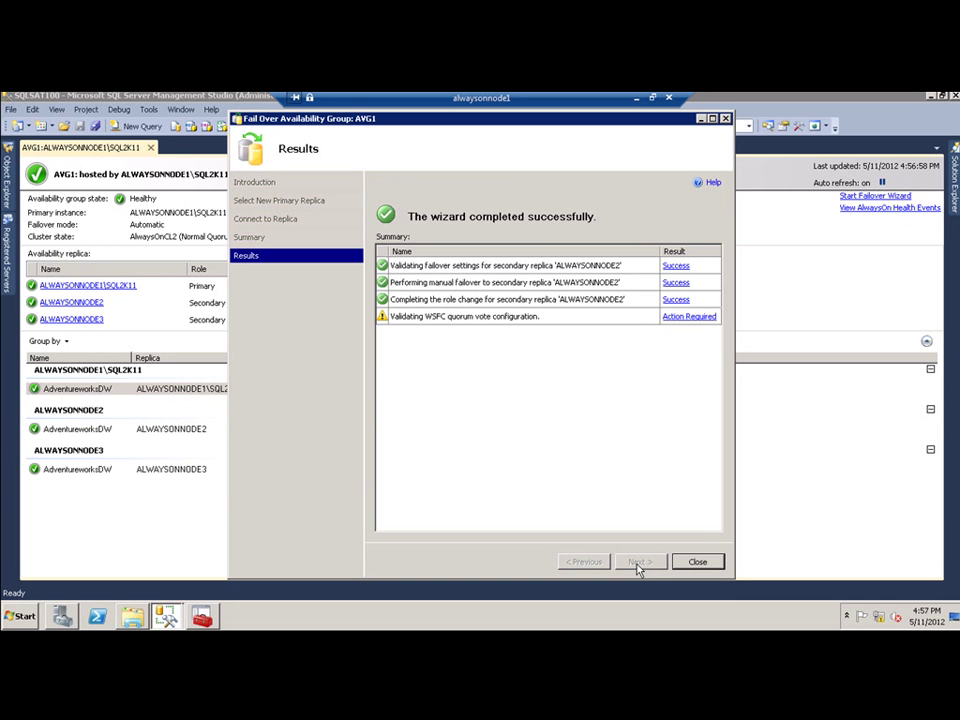
click(696, 562)
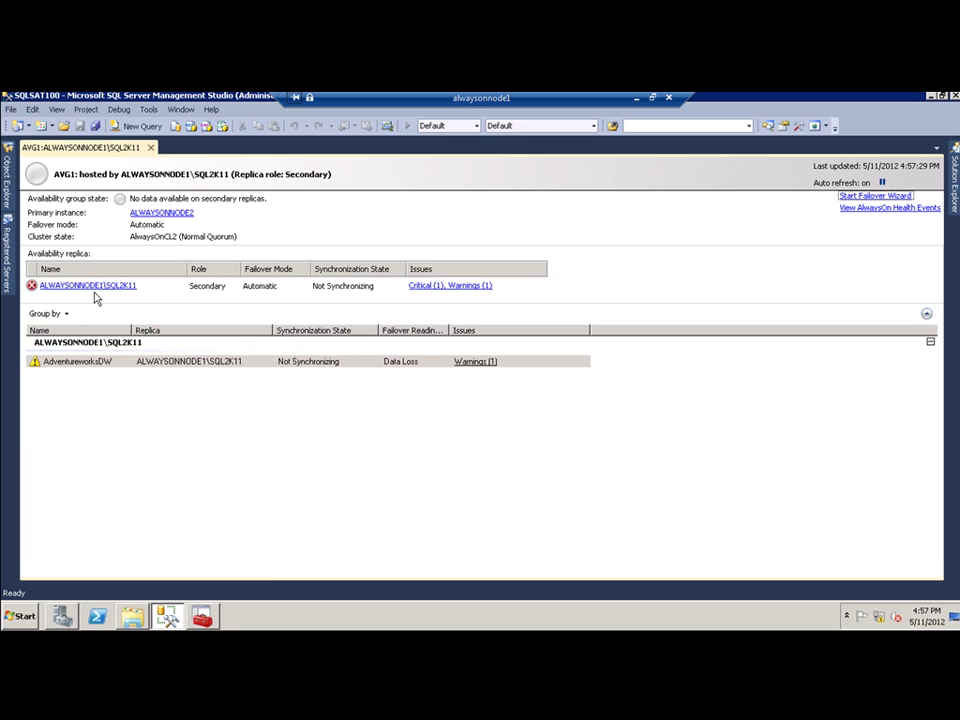
- Close the AlwaysOnNode1 dashboard and refresh AVG1 in Object Explorer to check its role on that node
click(151, 148)
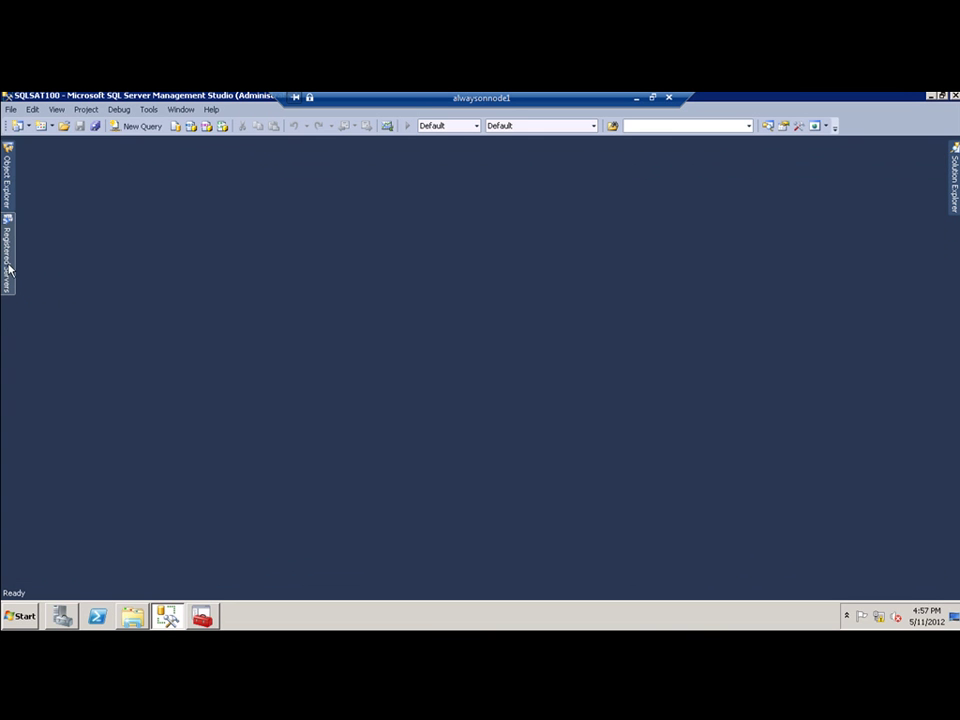
mouse_move(7, 266)
mouse_move(7, 166)
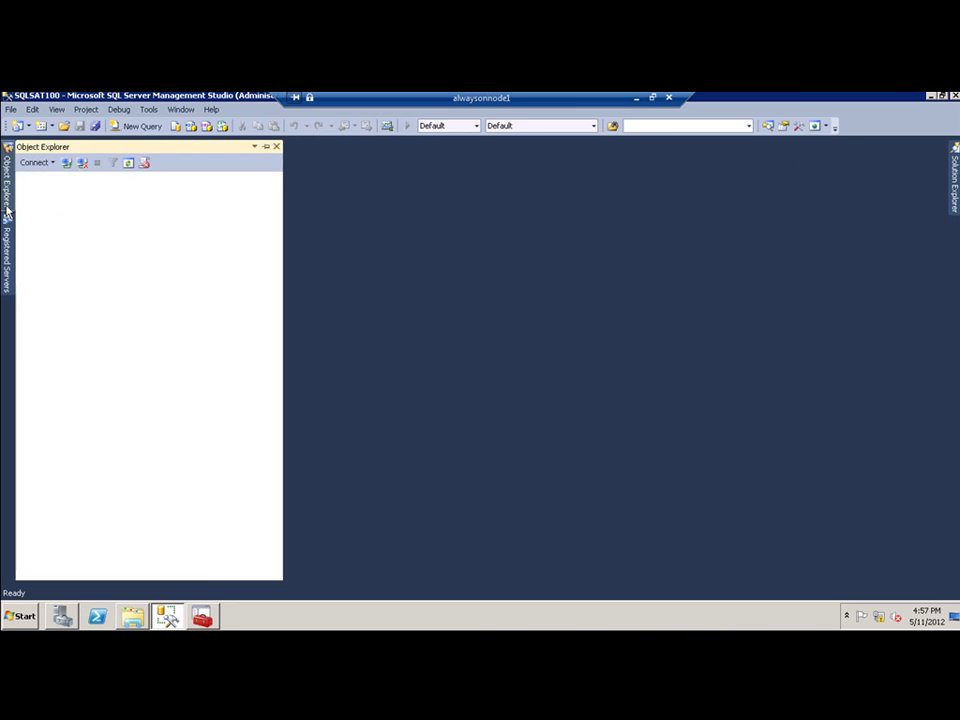
click(128, 163)
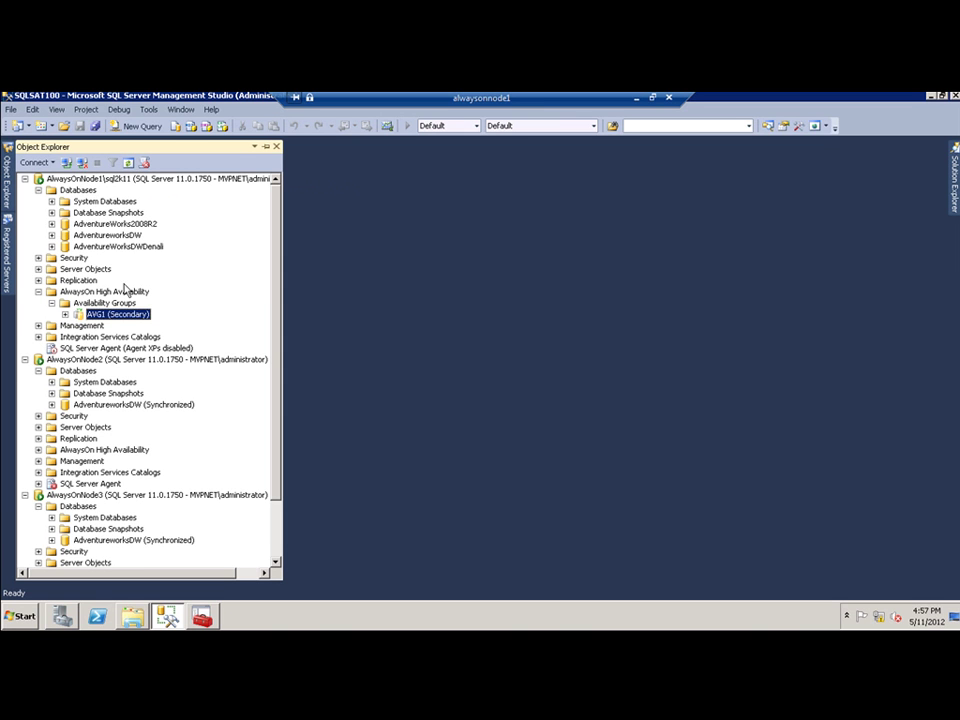
- Expand the availability groups on AlwaysOnNode2 and show the dashboard for its AVG1 group
click(77, 374)
click(75, 449)
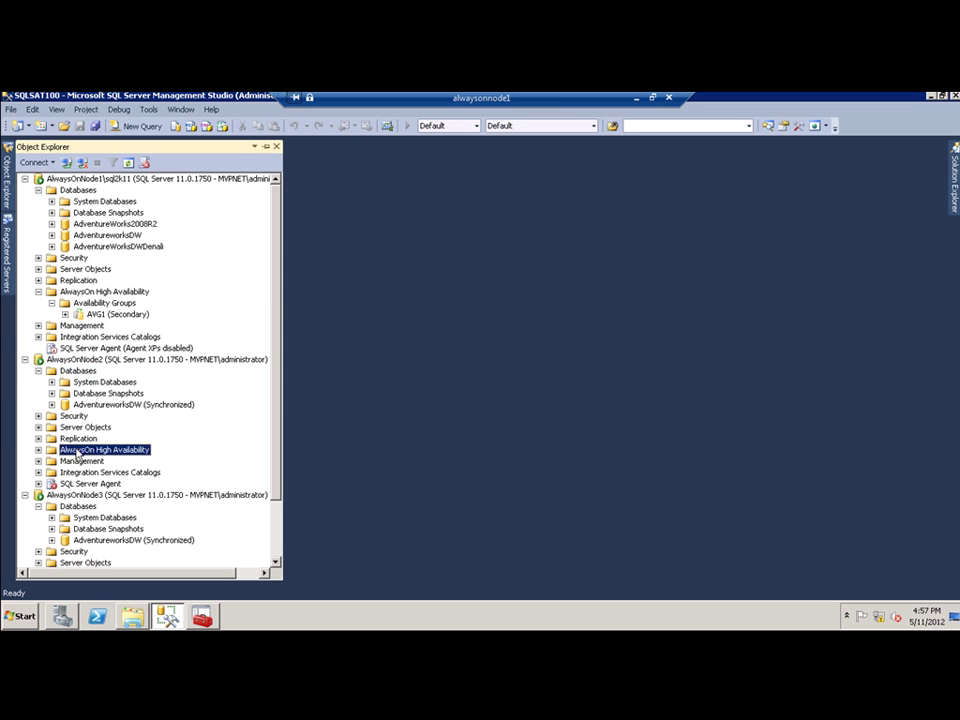
click(38, 450)
click(72, 463)
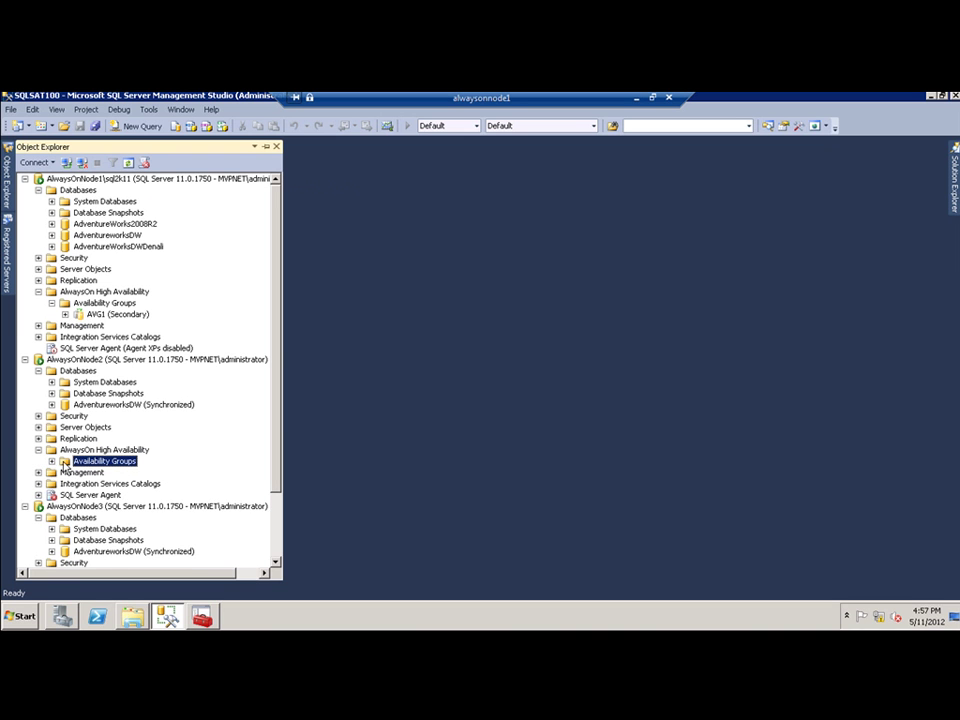
click(51, 461)
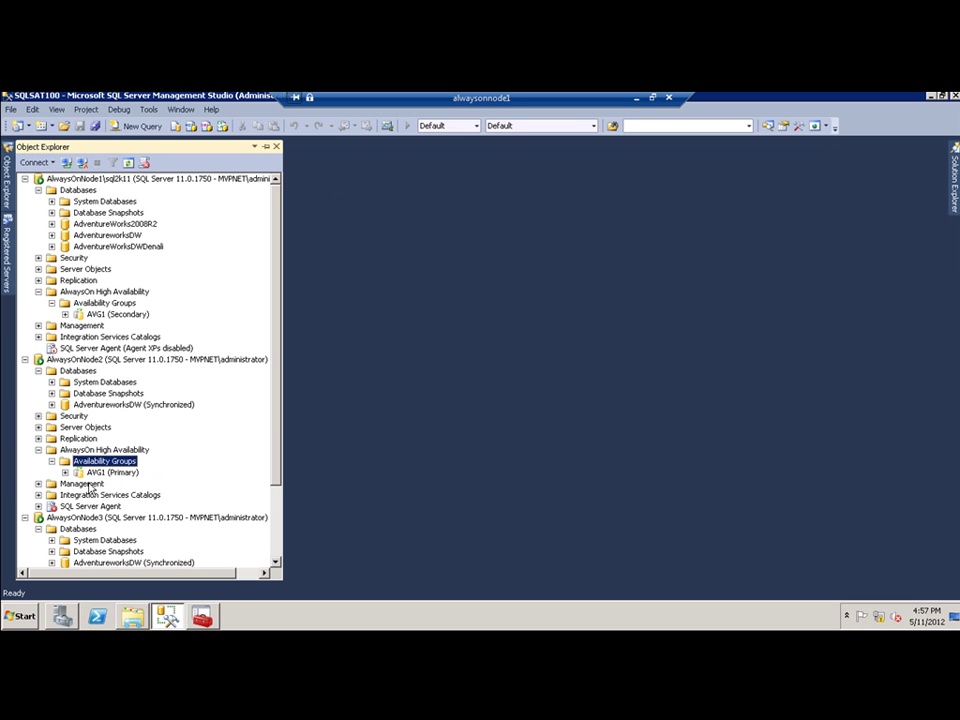
click(97, 473)
right_click(97, 473)
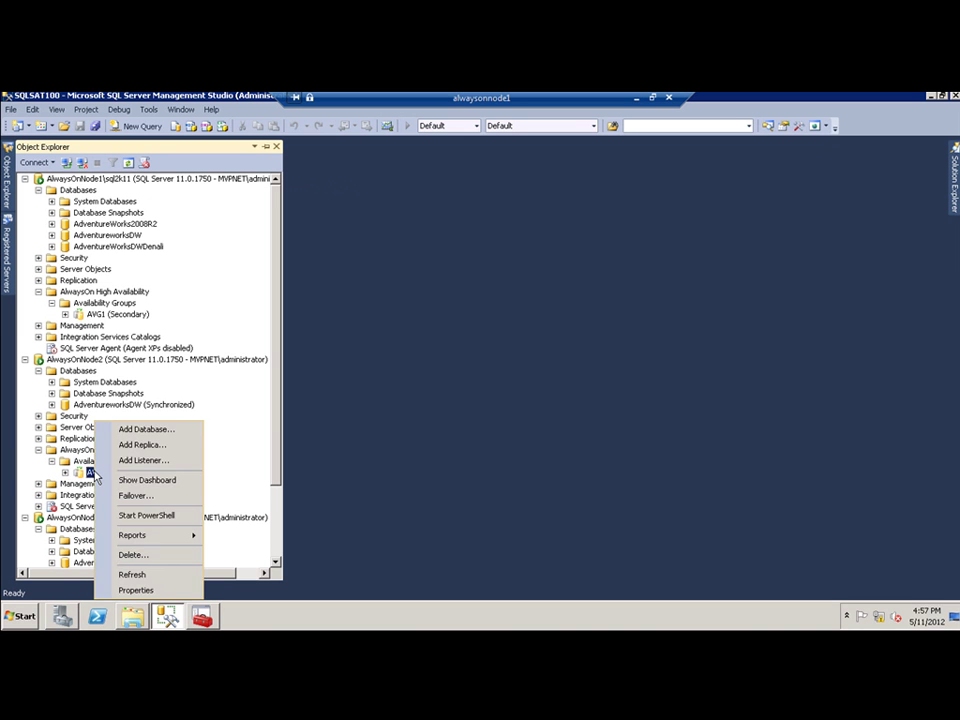
click(135, 481)
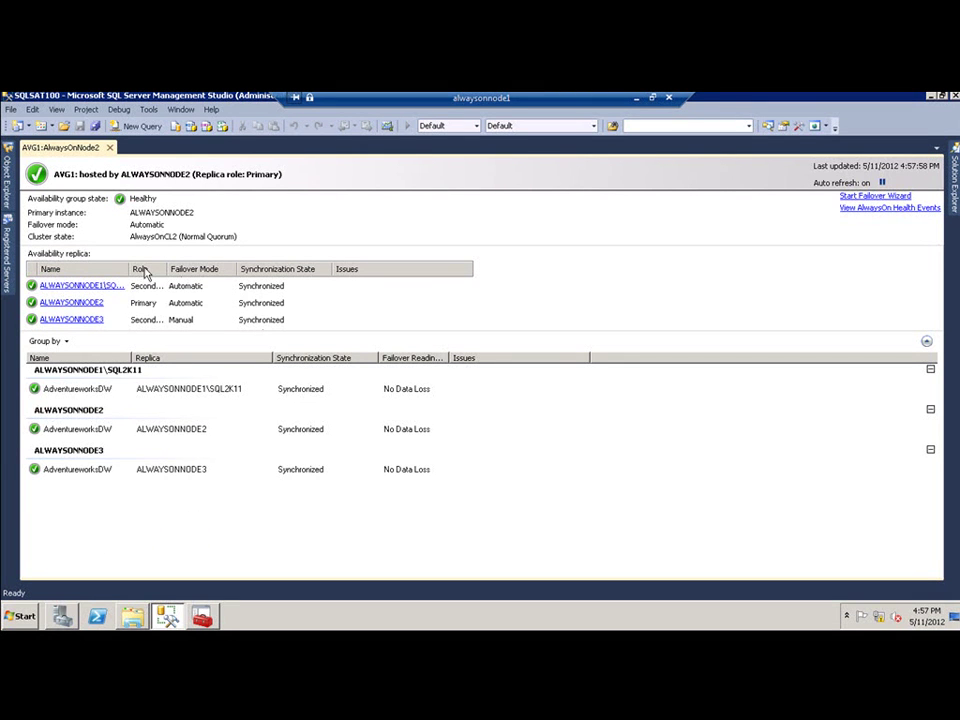
- Widen the dashboard's Name and Role columns to review the replica roles, close the dashboard, and return to Object Explorer
drag(128, 268, 172, 268)
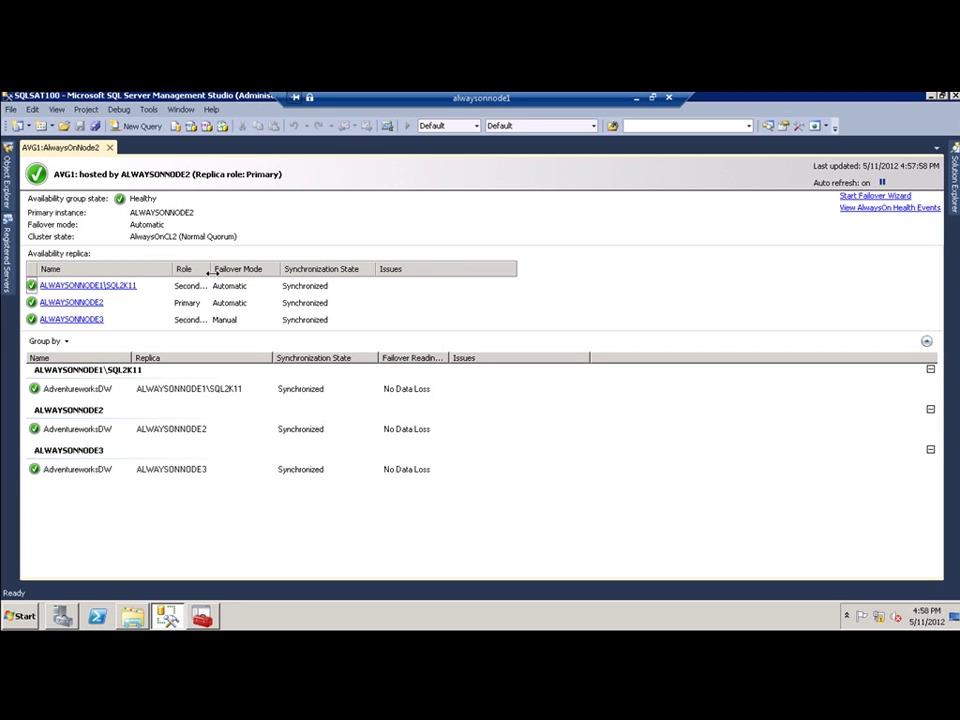
drag(209, 269, 232, 269)
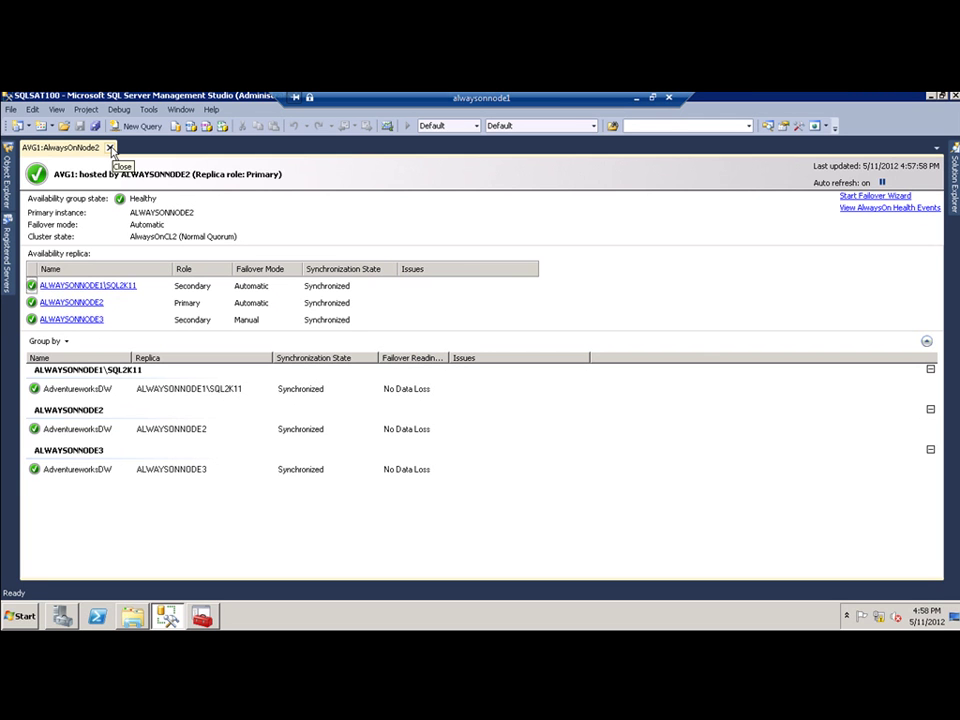
click(111, 148)
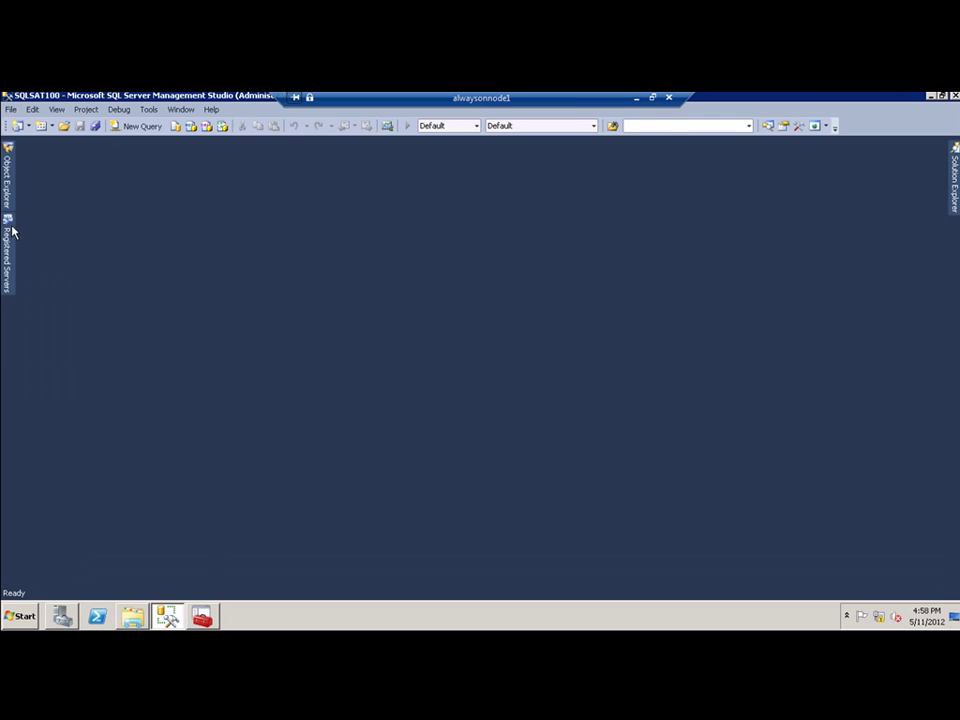
click(6, 194)
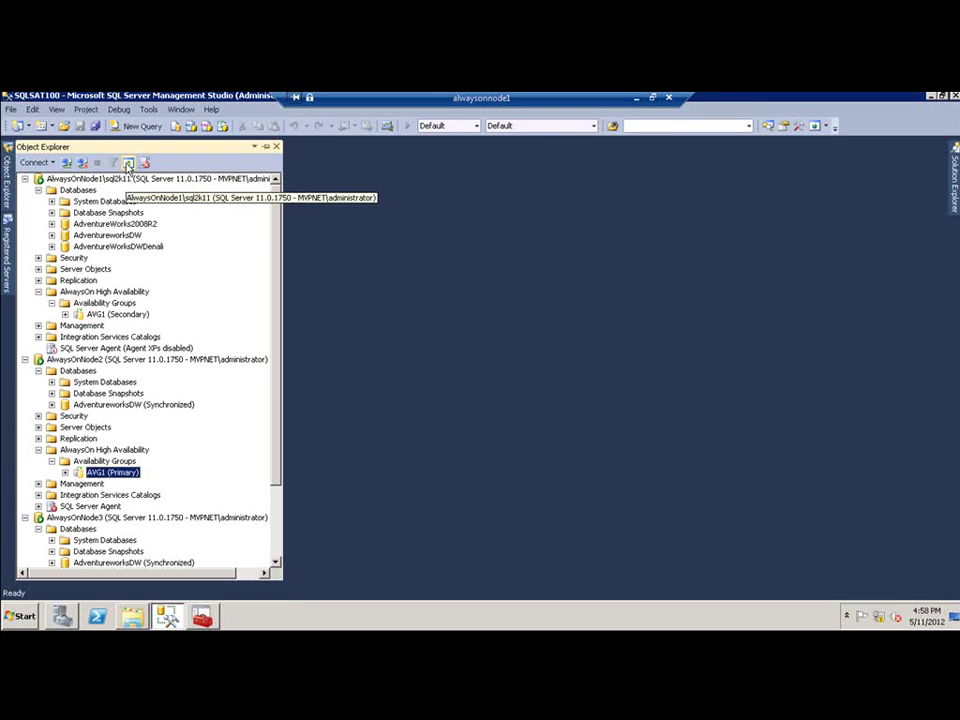